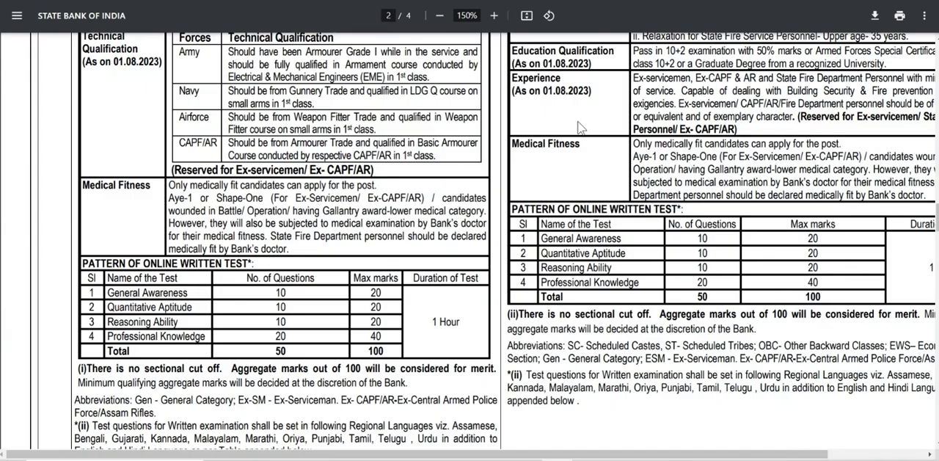
# Step: Read the SBI recruitment advertisement's opening pages, including the registration dates, online test dates and general instructions to candidates
pyautogui.scroll(4, 582, 121)
pyautogui.scroll(10, 457, 212)
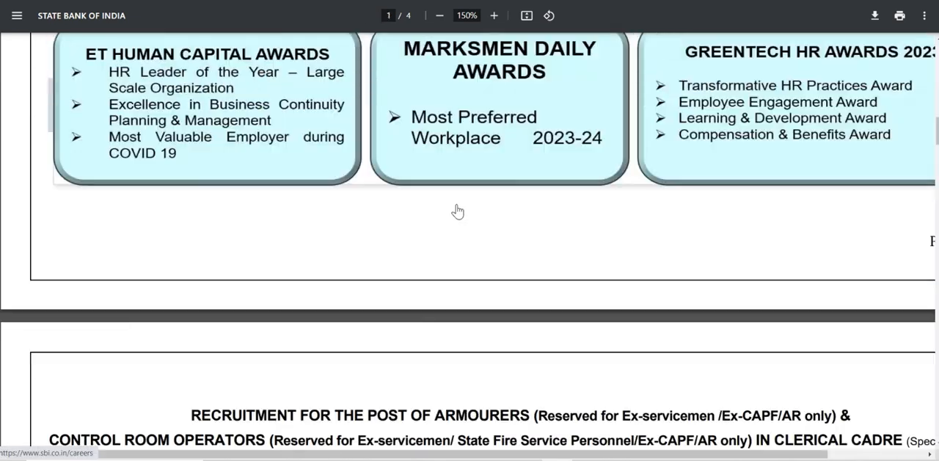
pyautogui.scroll(10, 457, 211)
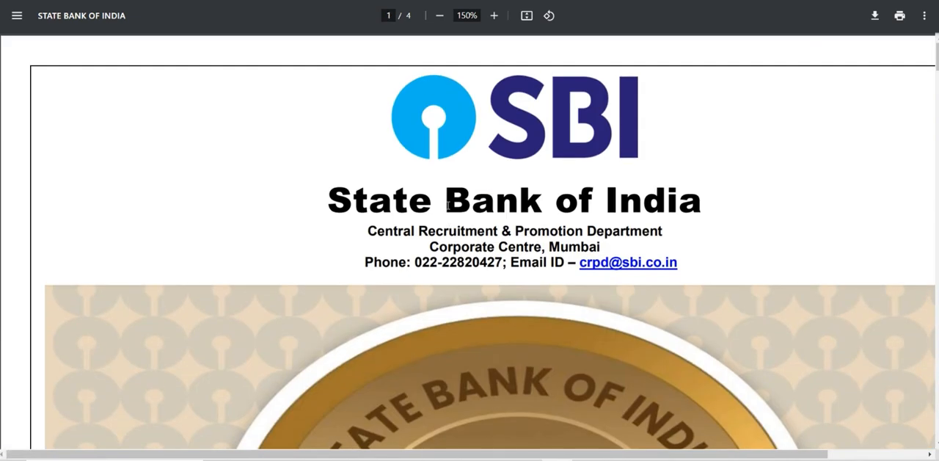
pyautogui.scroll(-7, 447, 209)
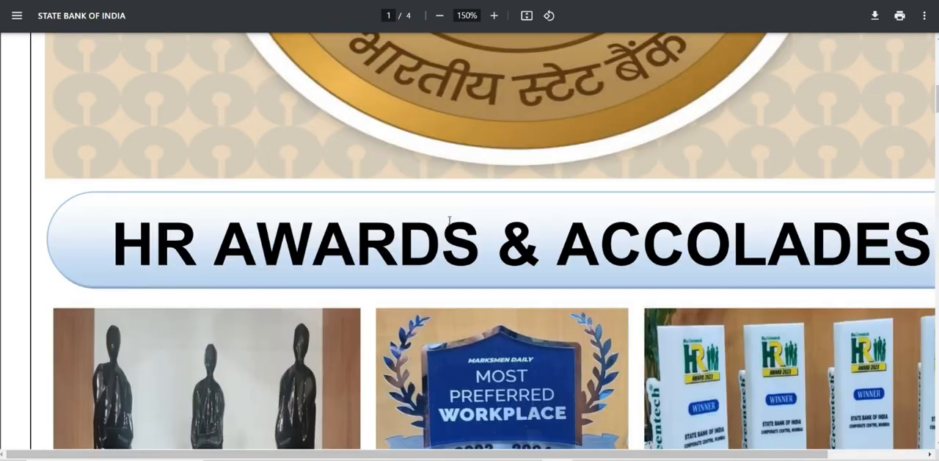
pyautogui.scroll(-4, 450, 220)
pyautogui.scroll(-6, 345, 244)
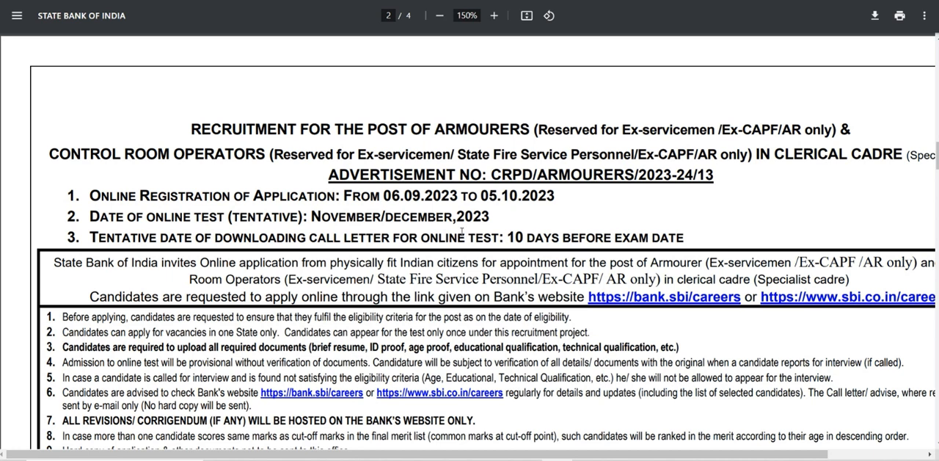
pyautogui.scroll(-1, 450, 232)
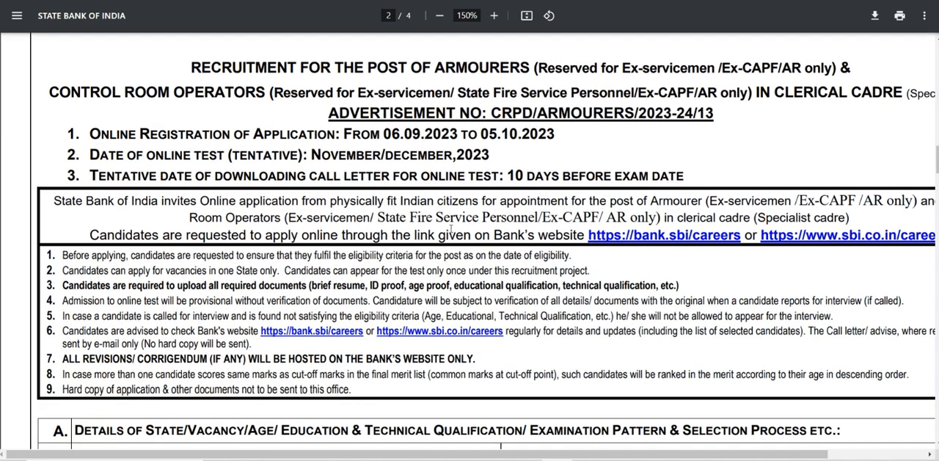
pyautogui.scroll(-2, 349, 218)
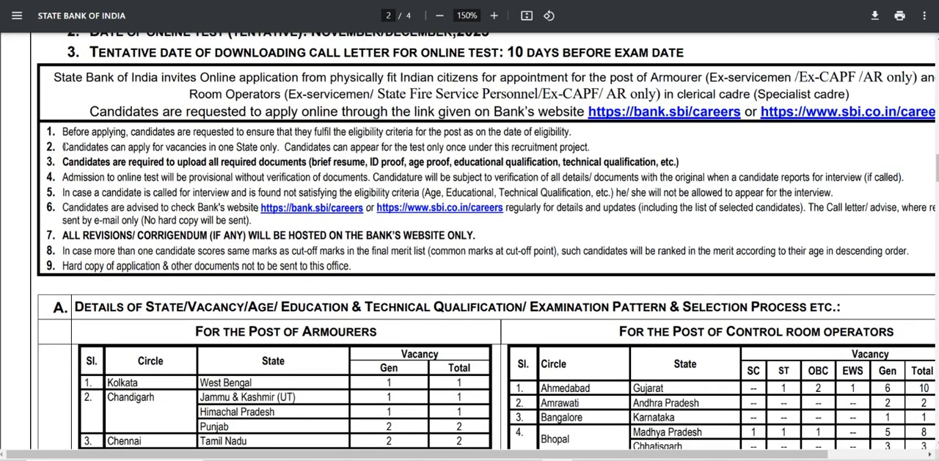
# Step: Examine the advertisement's state-wise vacancy tables, eligibility criteria, exam languages and selection process for Armourers and Control Room Operators
pyautogui.scroll(-3, 312, 220)
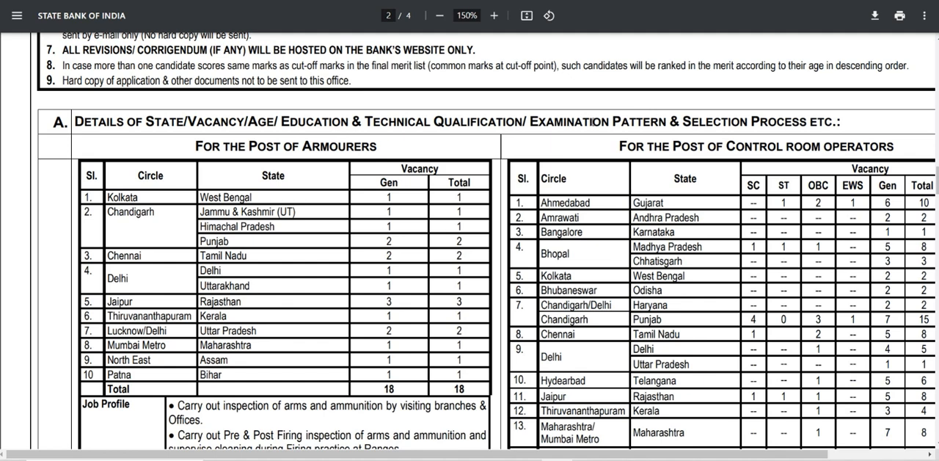
pyautogui.scroll(-1, 760, 121)
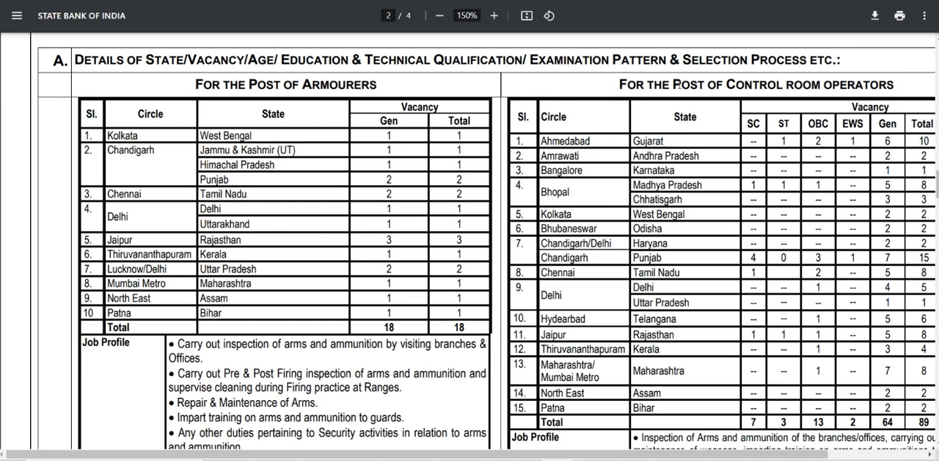
pyautogui.scroll(-2, 791, 193)
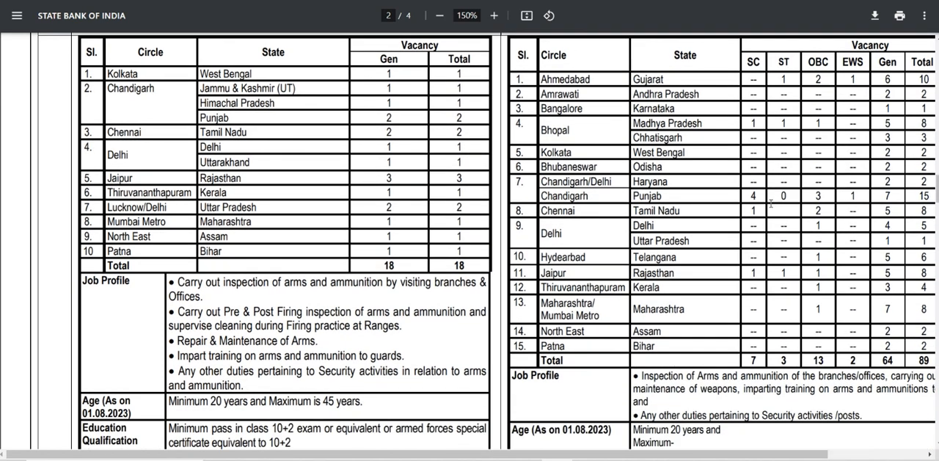
pyautogui.moveTo(656, 455); pyautogui.dragTo(783, 455)
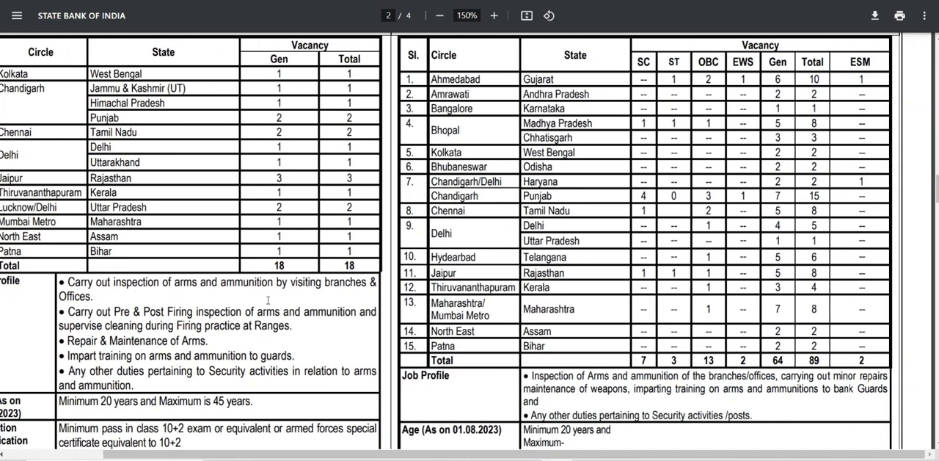
pyautogui.scroll(-2, 154, 323)
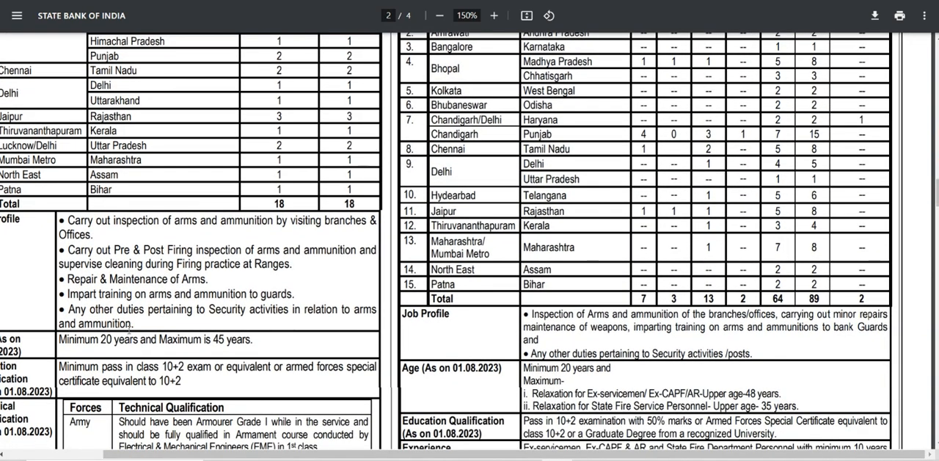
pyautogui.scroll(-8, 433, 361)
pyautogui.scroll(-14, 433, 361)
pyautogui.scroll(-10, 294, 332)
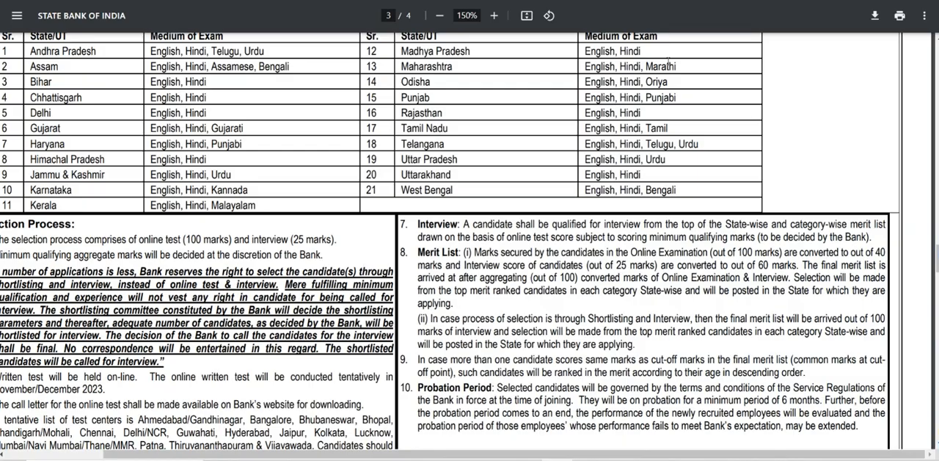
# Step: In SBI's Current Openings, expand advertisement CRPD/ARMOURERS/2023-24/13 and open its online application page
pyautogui.click(566, 1)
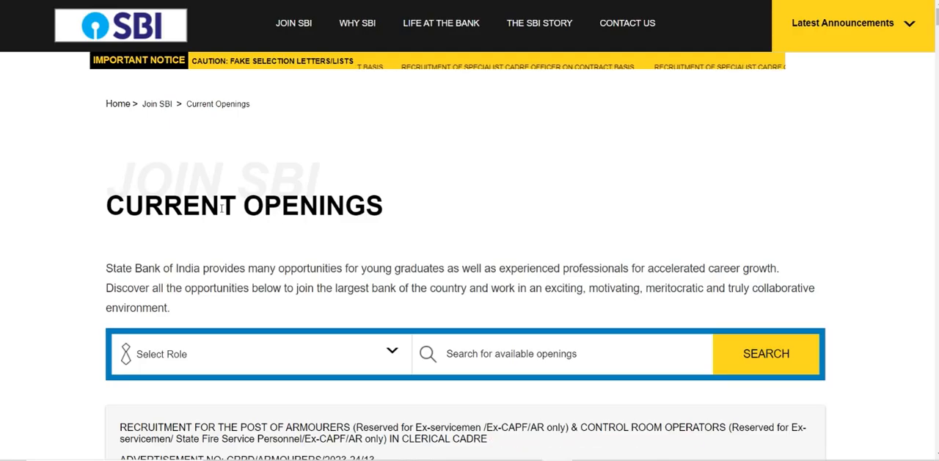
pyautogui.scroll(-3, 279, 239)
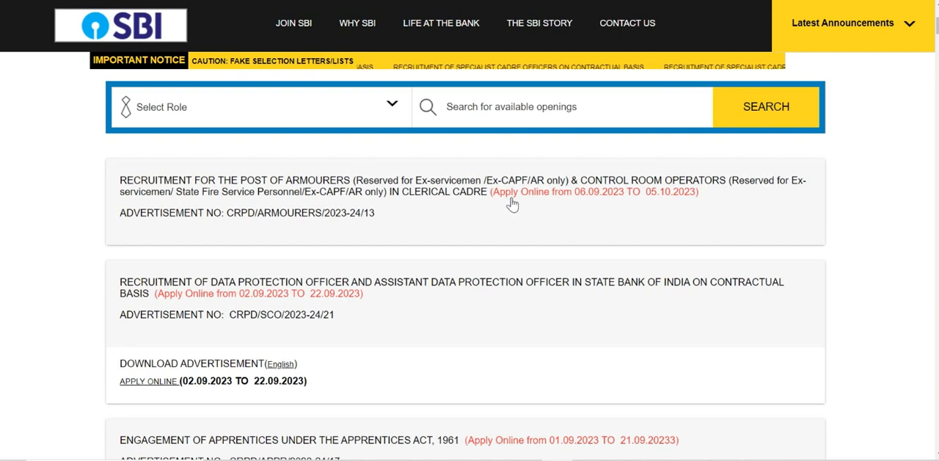
pyautogui.click(342, 211)
pyautogui.click(232, 236)
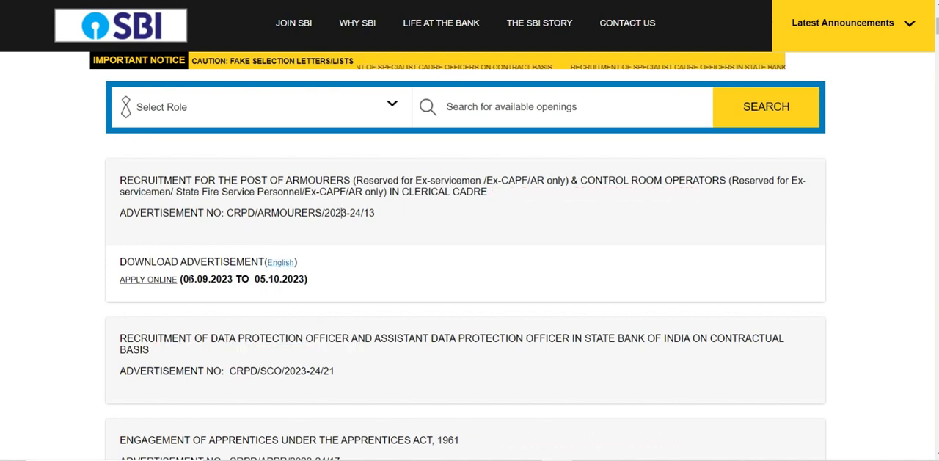
pyautogui.click(146, 281)
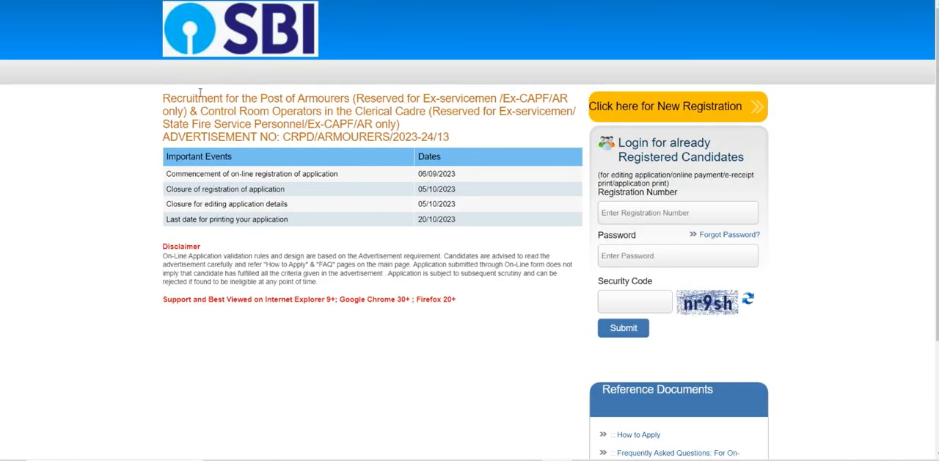
# Step: Review the advertisement title and important dates, and start a new candidate registration
pyautogui.moveTo(169, 98); pyautogui.dragTo(483, 157)
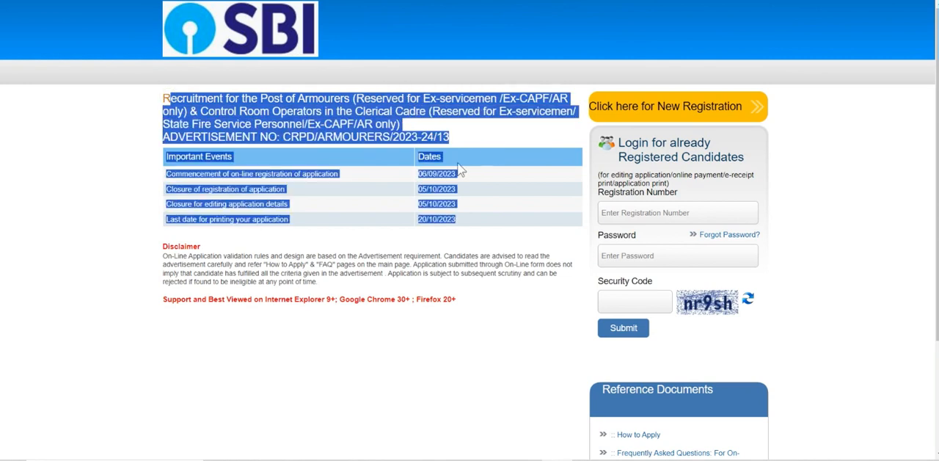
pyautogui.click(408, 178)
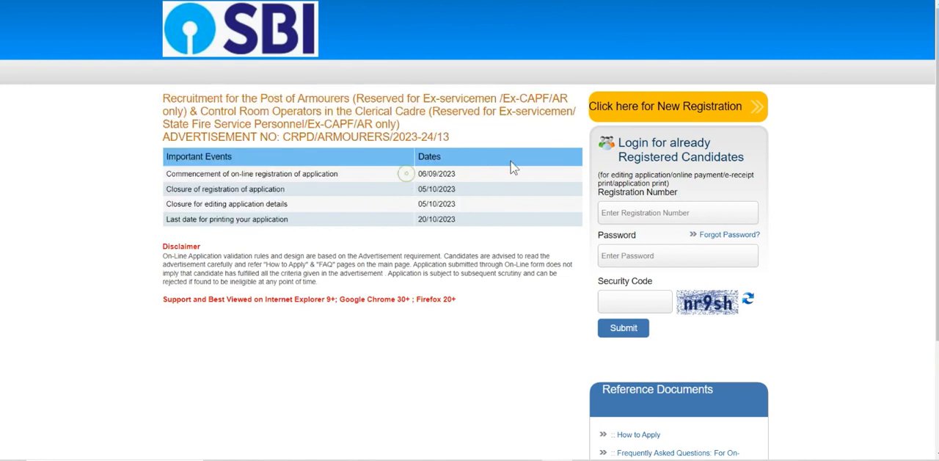
pyautogui.click(631, 114)
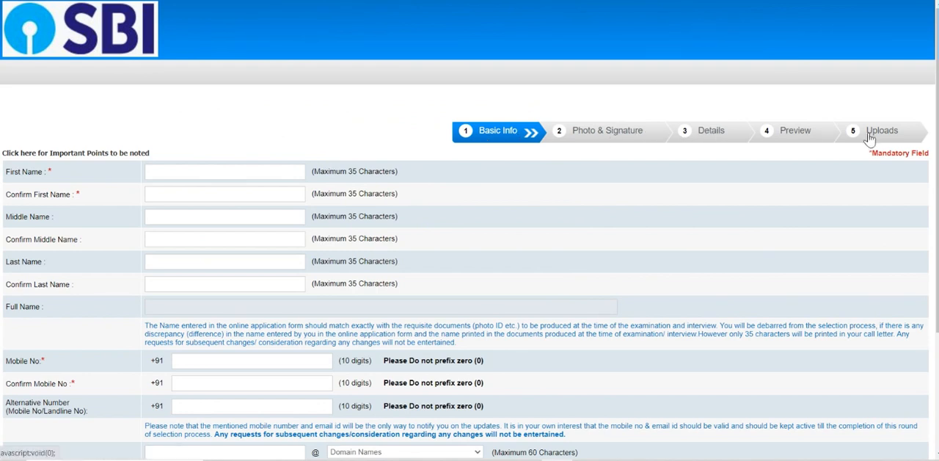
# Step: Enter the candidate's first name and last name along with their confirmations, leaving the middle name blank
pyautogui.scroll(-1, 419, 142)
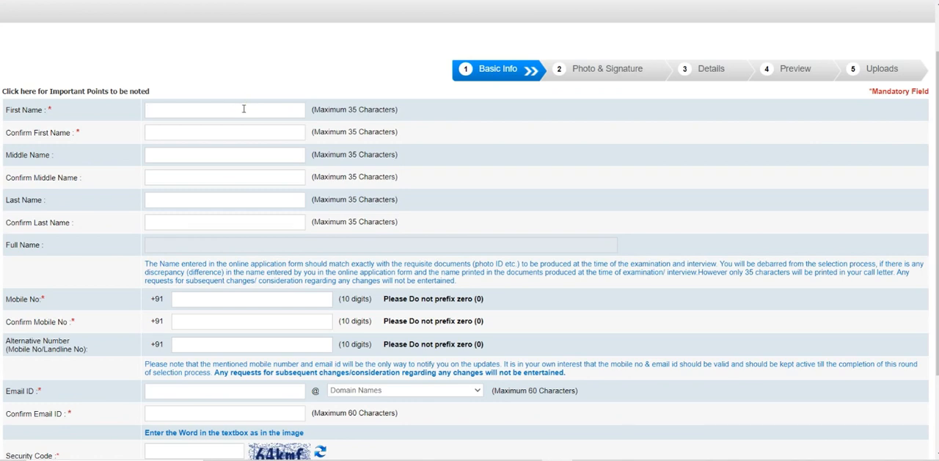
pyautogui.press('Tab')
pyautogui.press('Tab')
pyautogui.write('gupta')
pyautogui.press('Tab')
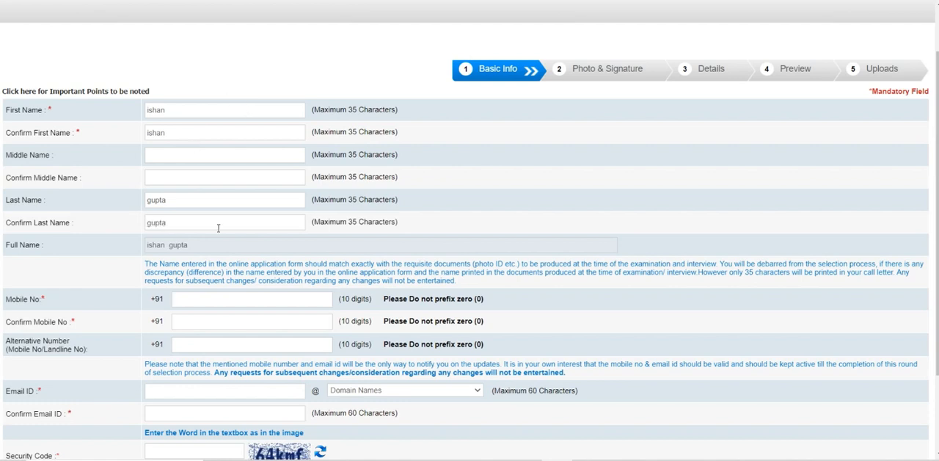
# Step: Set the email domain to aol.in in the contact details, and save the basic info to continue to Photo & Signature
pyautogui.click(190, 304)
pyautogui.press('BackSpace')
pyautogui.press('BackSpace')
pyautogui.press('BackSpace')
pyautogui.click(371, 390)
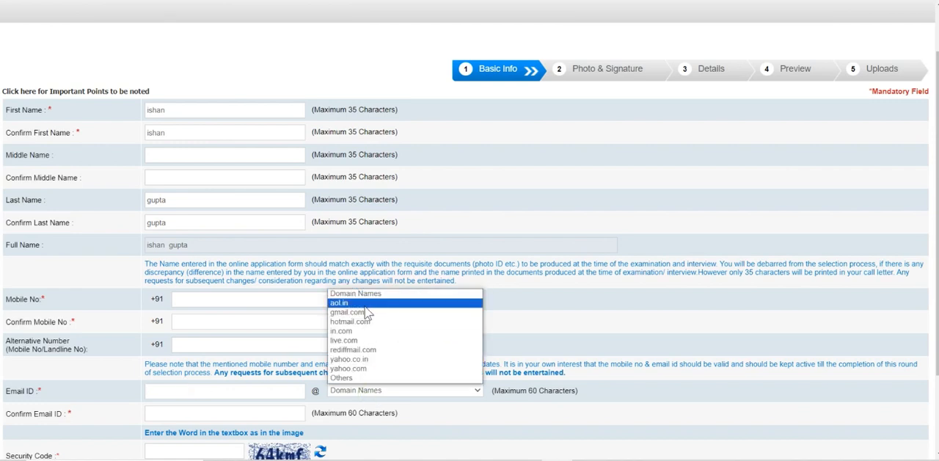
pyautogui.click(364, 308)
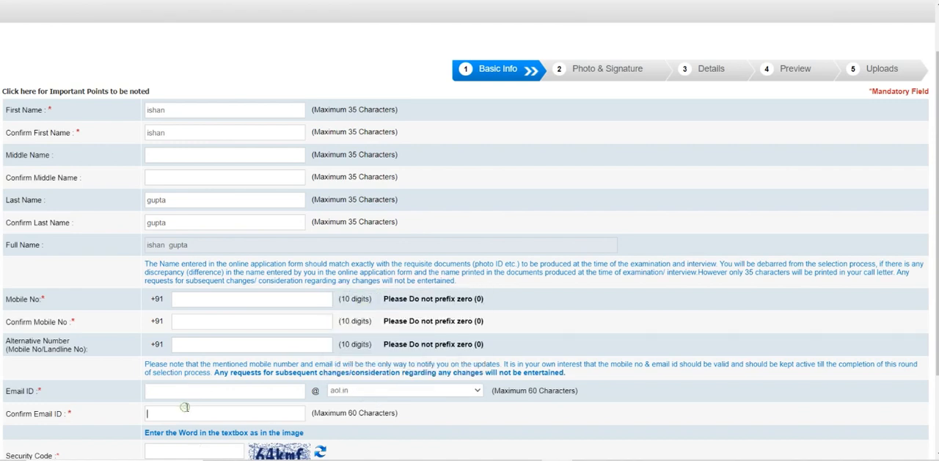
pyautogui.scroll(-3, 192, 408)
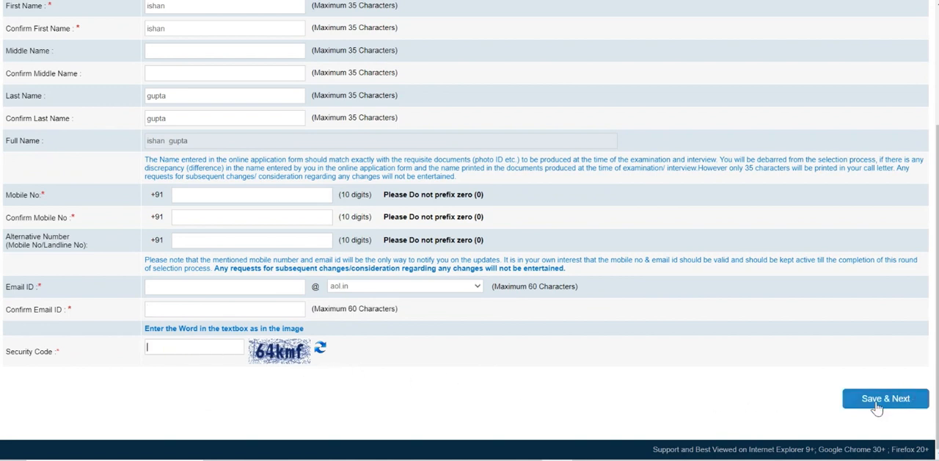
pyautogui.click(846, 401)
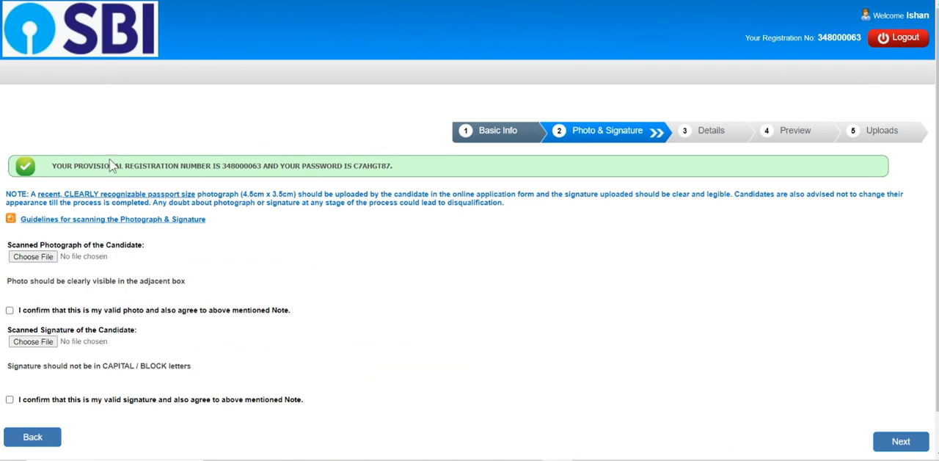
# Step: Confirm that the candidate's photo and signature are valid, and continue to the Details stage
pyautogui.scroll(-1, 100, 165)
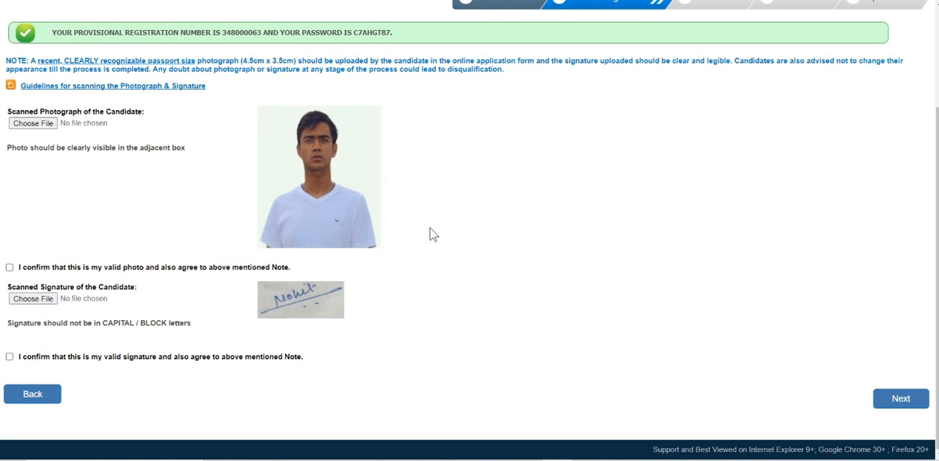
pyautogui.click(10, 267)
pyautogui.click(10, 357)
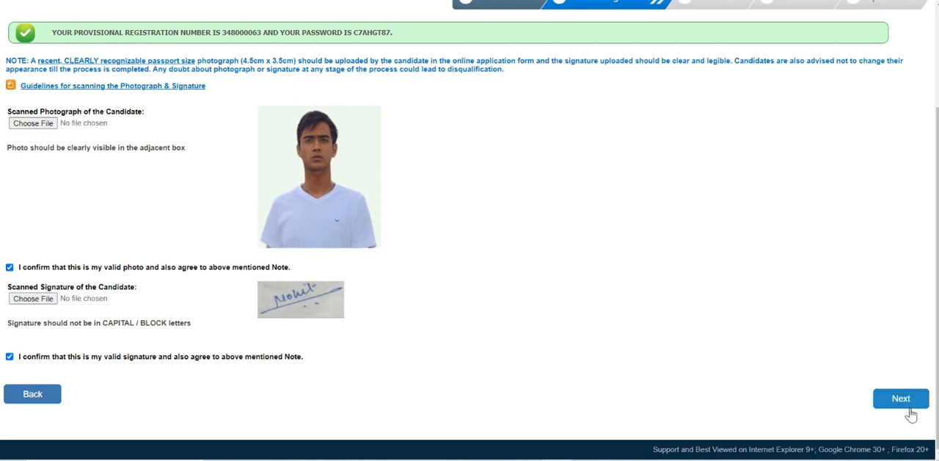
pyautogui.click(883, 402)
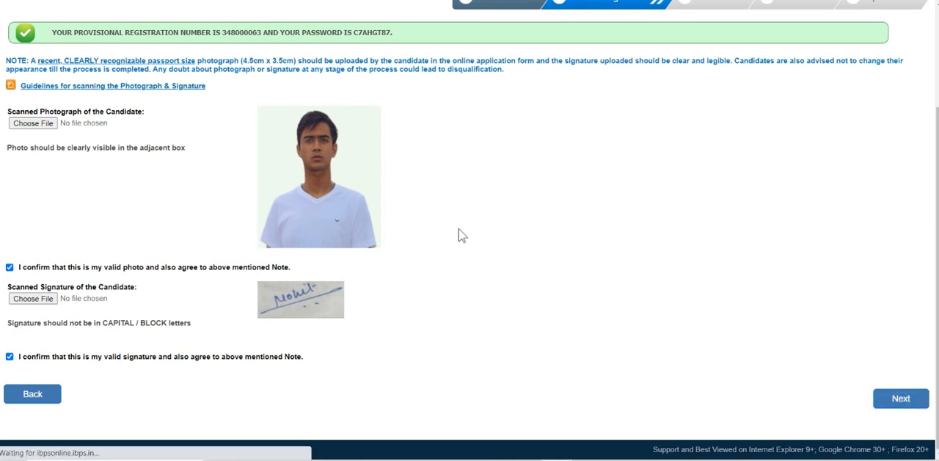
# Step: Choose Control Room Operators as the post and Delhi as the circle in the basic details
pyautogui.scroll(-1, 159, 184)
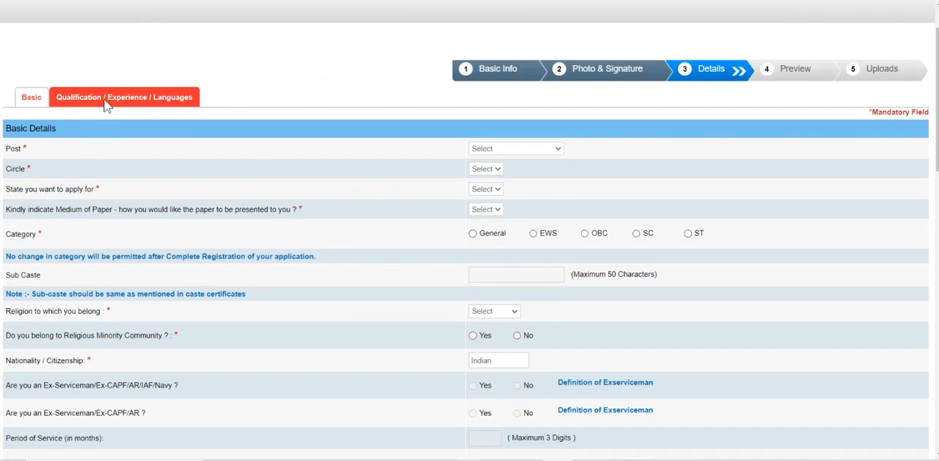
pyautogui.click(514, 150)
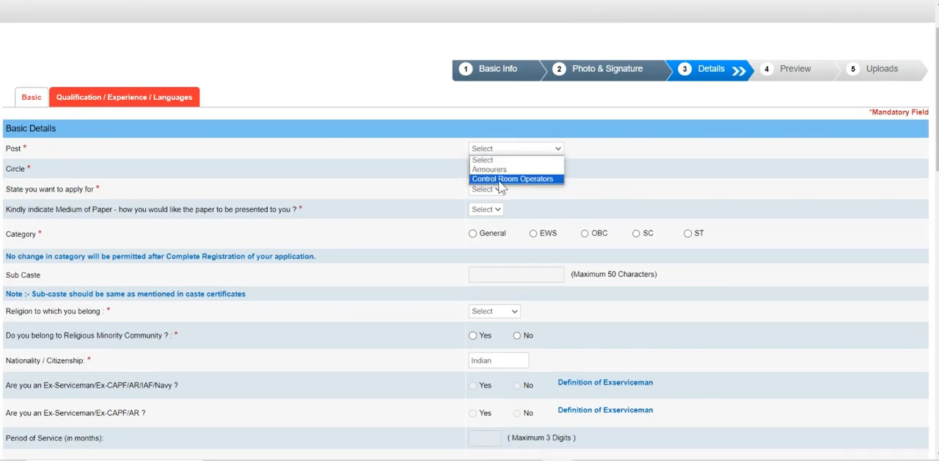
pyautogui.click(520, 178)
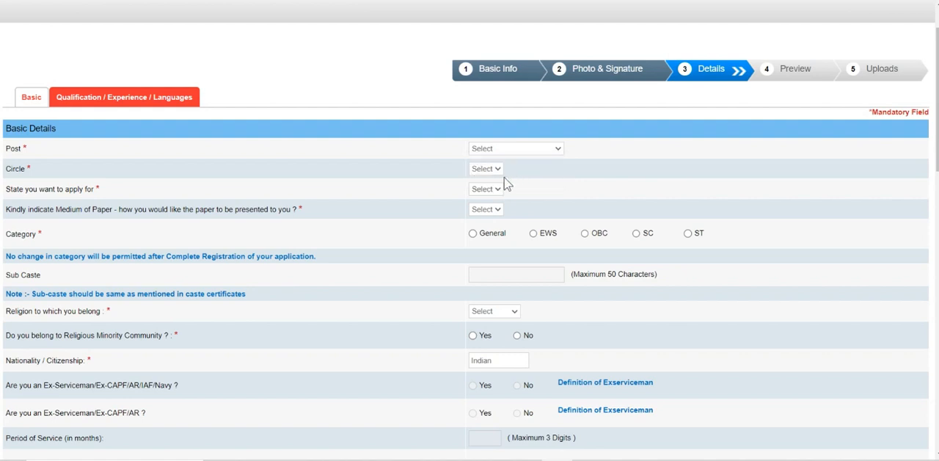
pyautogui.click(493, 170)
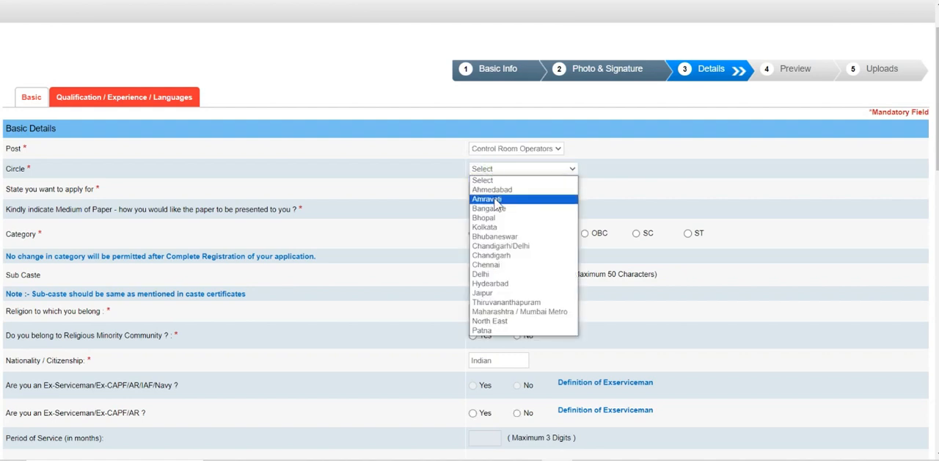
pyautogui.click(491, 273)
# Step: Choose Uttar Pradesh as the state to apply for and English and Hindi as the medium of paper
pyautogui.click(492, 192)
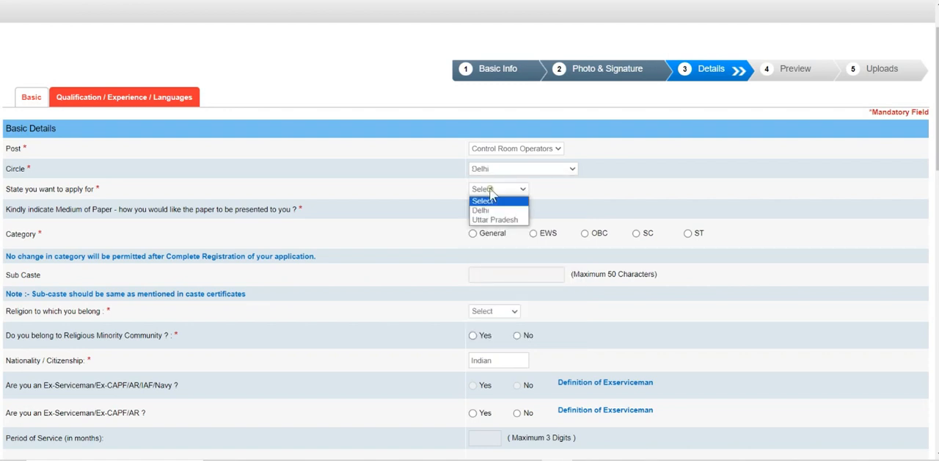
pyautogui.click(494, 221)
pyautogui.click(488, 213)
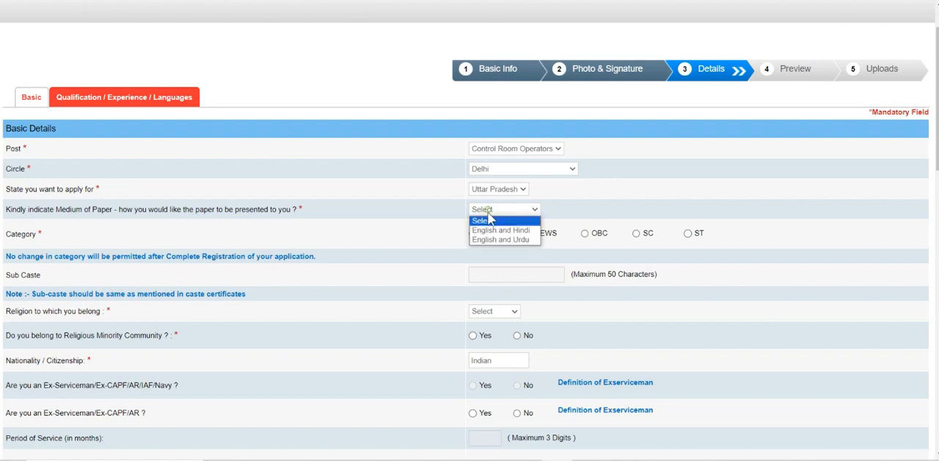
pyautogui.click(493, 231)
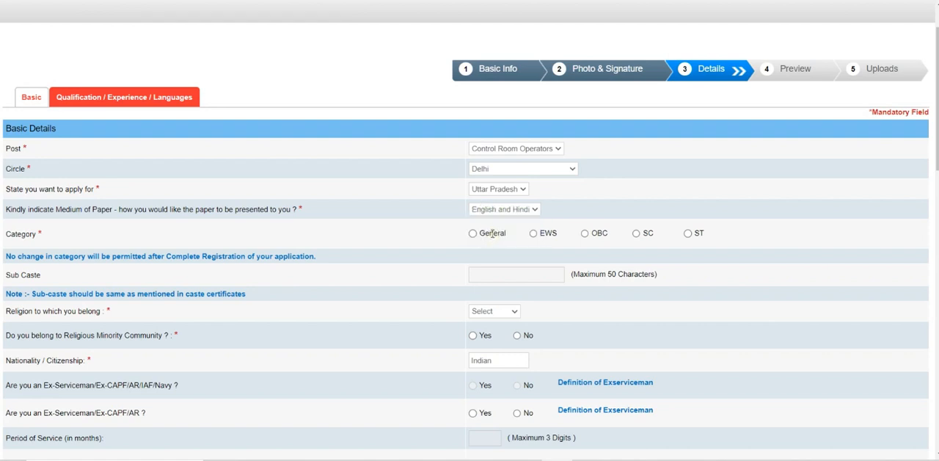
# Step: Set the category to General, accept the category notice, and leave the sub caste blank
pyautogui.click(474, 234)
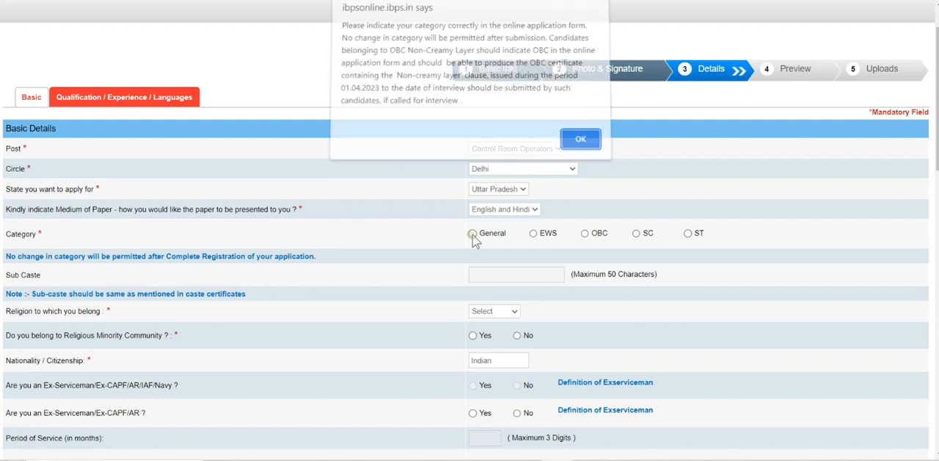
pyautogui.click(580, 140)
pyautogui.click(491, 275)
pyautogui.scroll(-1, 24, 194)
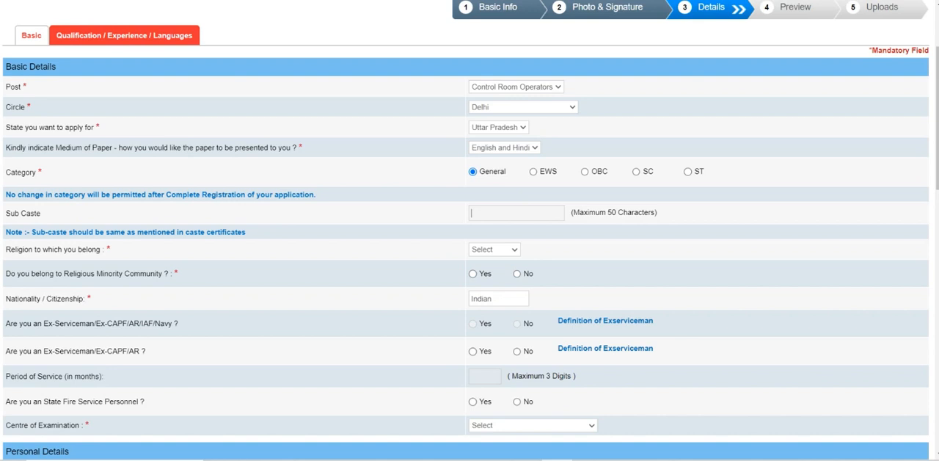
pyautogui.scroll(-1, 57, 224)
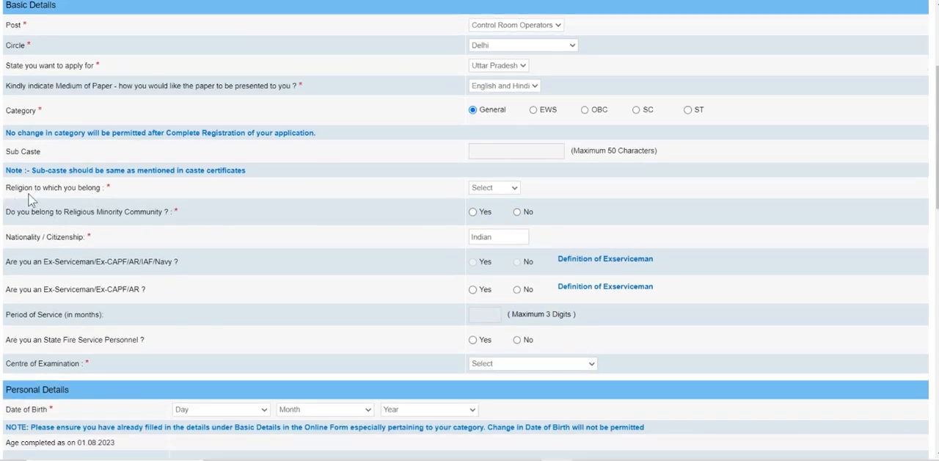
# Step: Set the religion to Hindu and answer No to belonging to a religious minority community
pyautogui.click(484, 188)
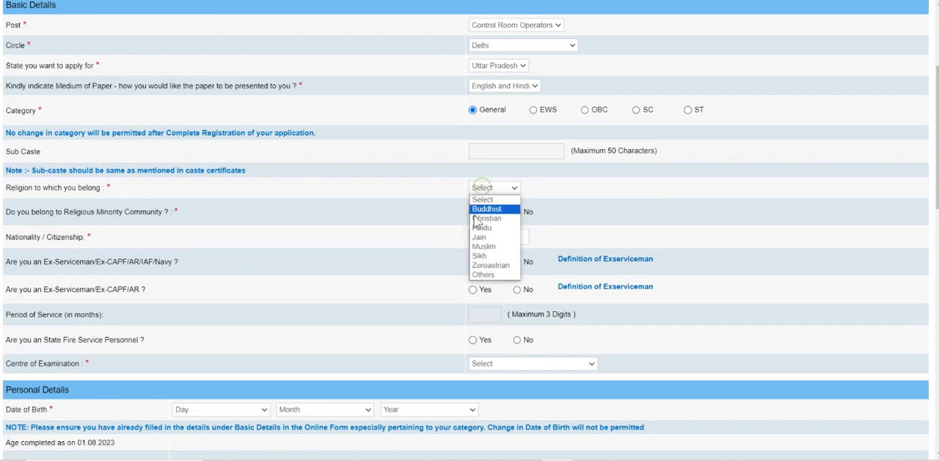
pyautogui.click(478, 228)
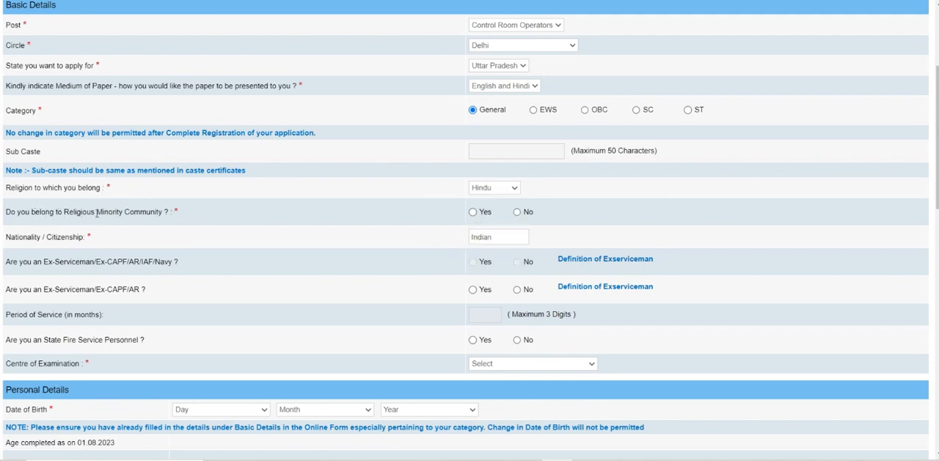
pyautogui.click(517, 212)
# Step: Answer Yes to Ex-Serviceman/Ex-CAPF/AR with 76 months of service, No to State Fire Service Personnel, and choose Delhi/NCR as the examination centre
pyautogui.scroll(-1, 174, 272)
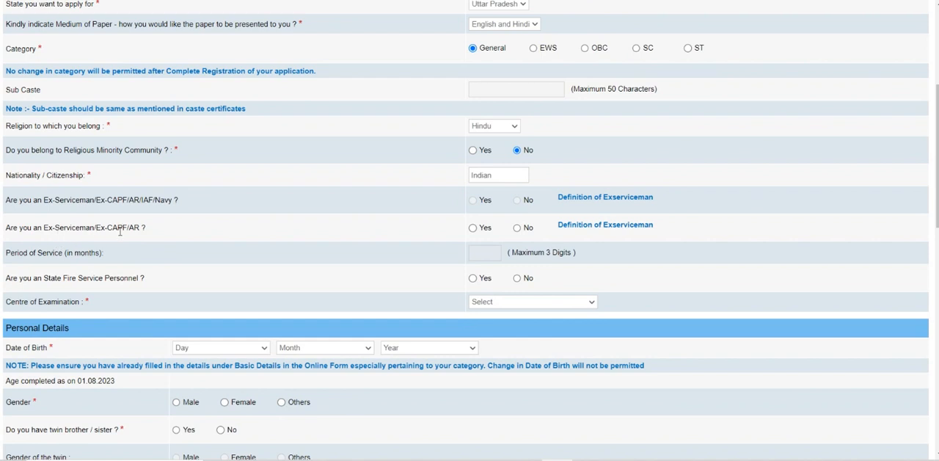
pyautogui.click(473, 229)
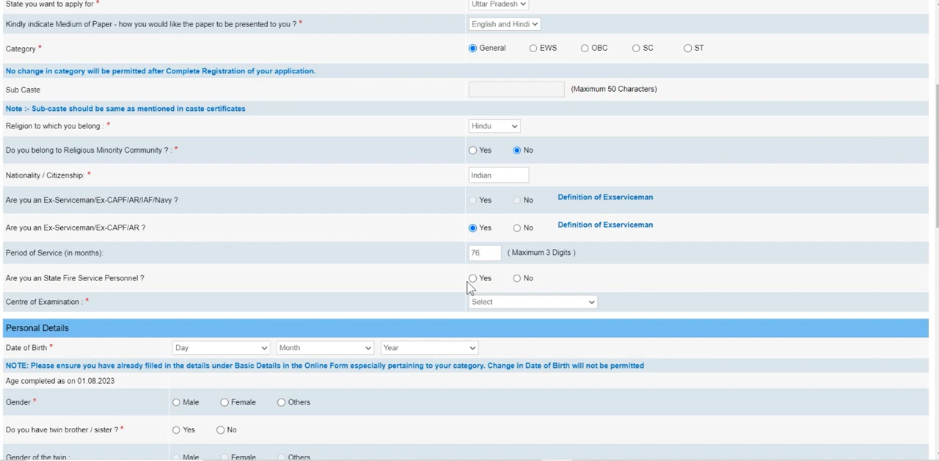
pyautogui.click(509, 302)
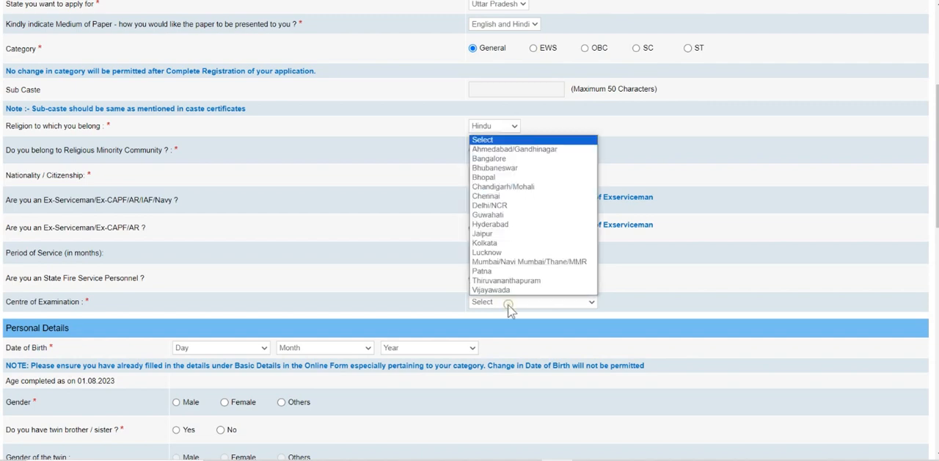
pyautogui.click(513, 206)
# Step: Select the day, month and year of the candidate's date of birth in the personal details
pyautogui.scroll(-3, 506, 234)
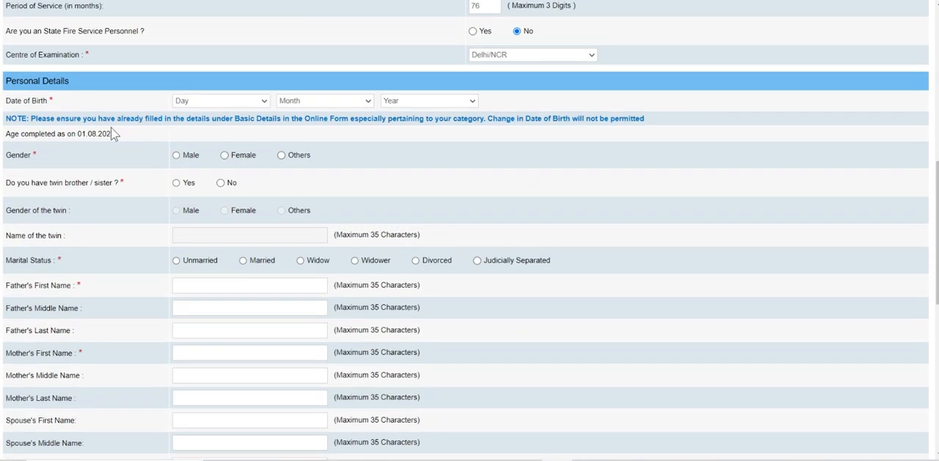
pyautogui.click(182, 104)
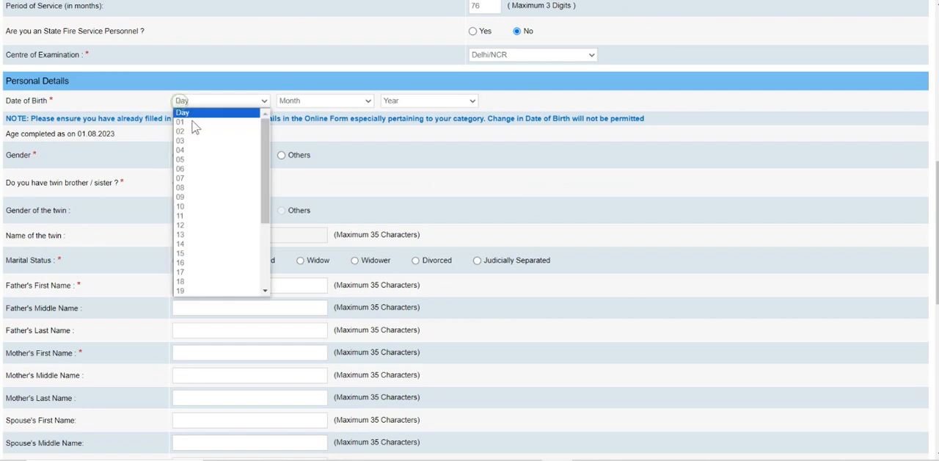
pyautogui.click(197, 163)
pyautogui.click(313, 102)
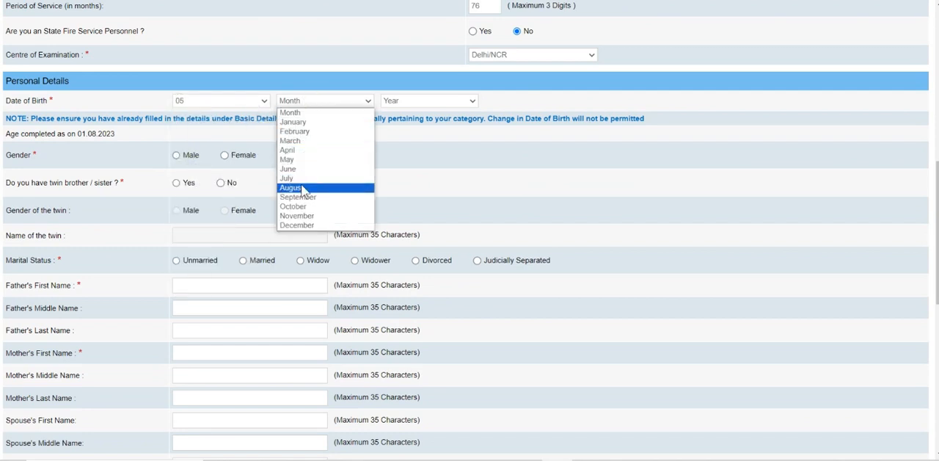
pyautogui.click(297, 140)
pyautogui.click(433, 100)
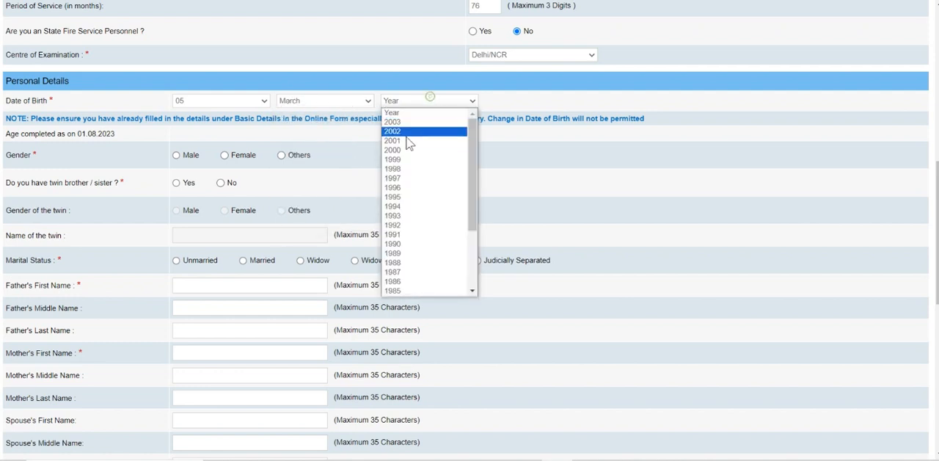
pyautogui.click(413, 263)
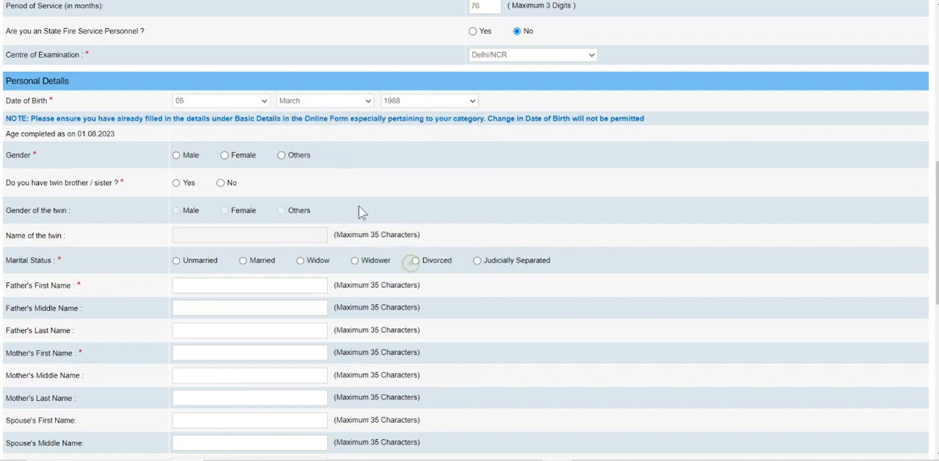
# Step: Set the gender to Male, answer No to having a twin, and set the marital status to Married
pyautogui.click(176, 156)
pyautogui.click(222, 185)
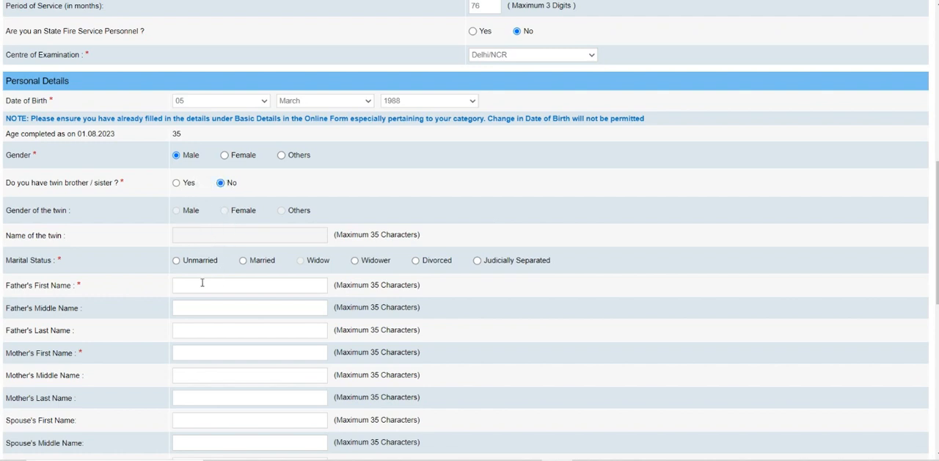
pyautogui.click(244, 261)
# Step: Fill in the parents' and spouse's names and the correspondence address, with Uttar Pradesh as the state, and reuse it as the permanent address
pyautogui.click(208, 283)
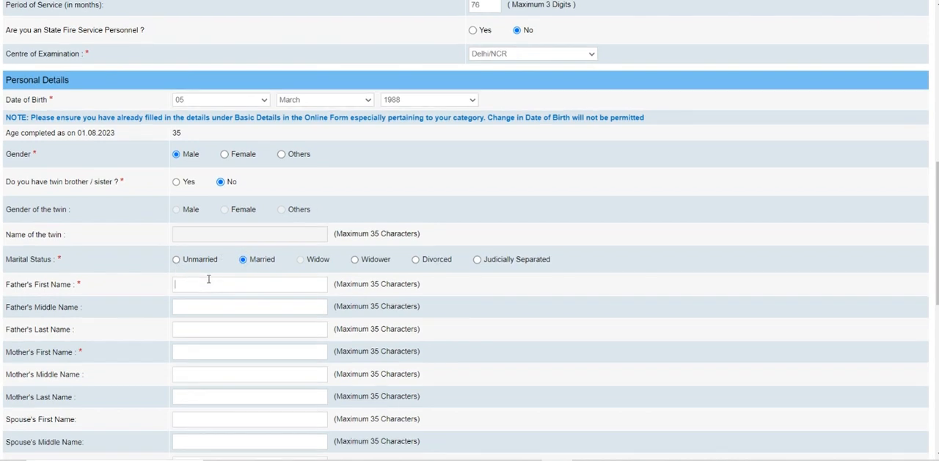
pyautogui.scroll(-2, 195, 220)
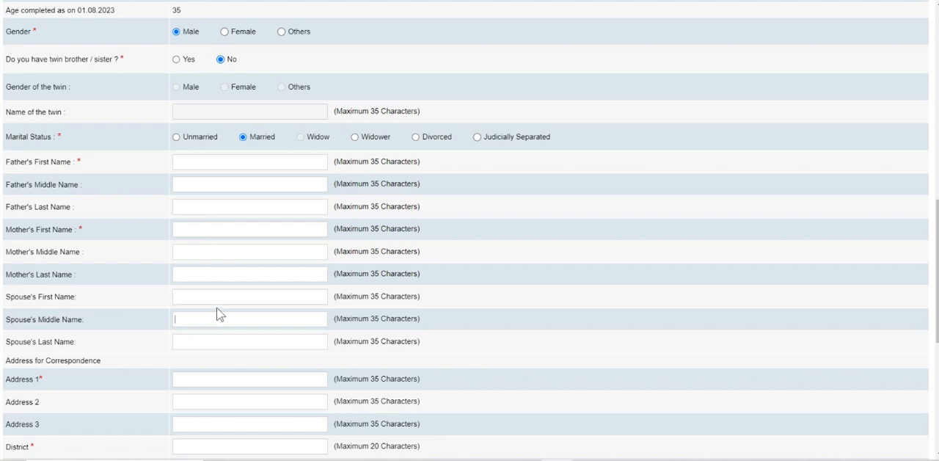
pyautogui.scroll(-1, 219, 314)
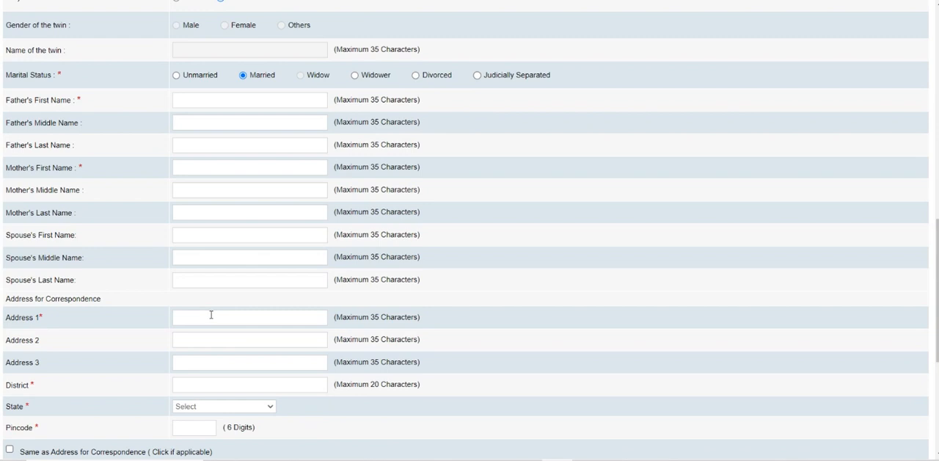
pyautogui.scroll(-1, 213, 317)
pyautogui.scroll(-2, 218, 293)
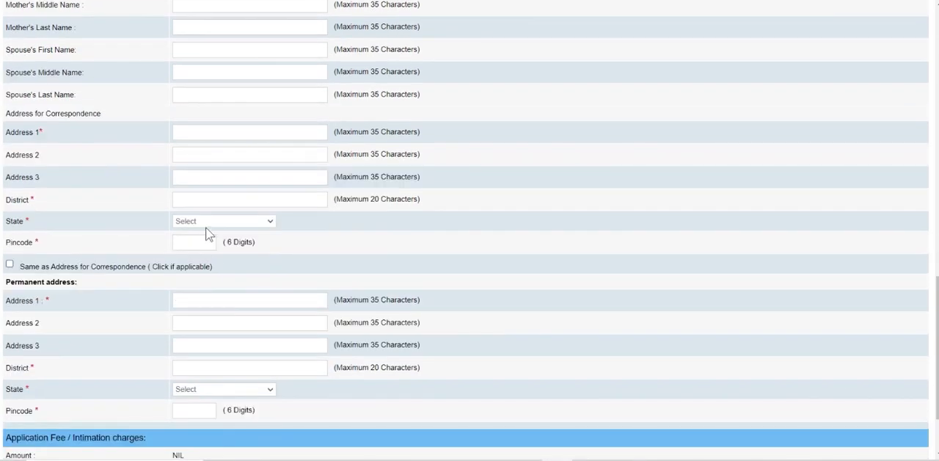
pyautogui.click(207, 225)
pyautogui.press('u')
pyautogui.press('Return')
pyautogui.click(191, 242)
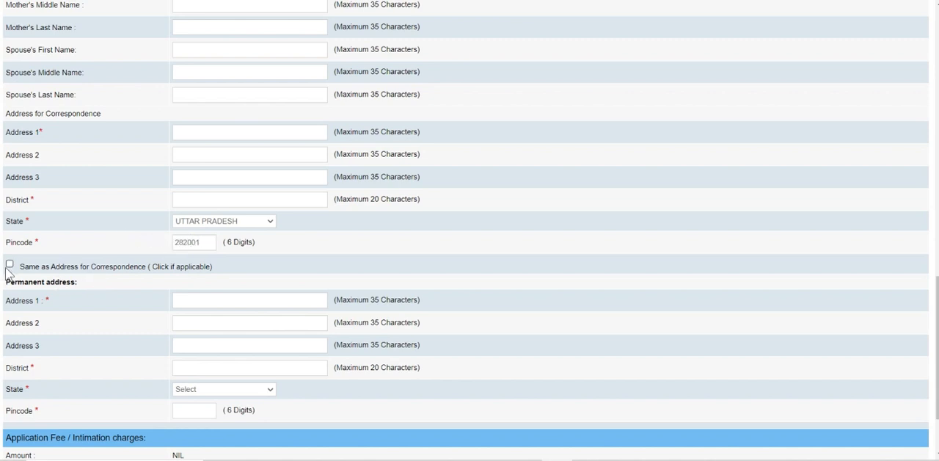
pyautogui.scroll(-2, 231, 269)
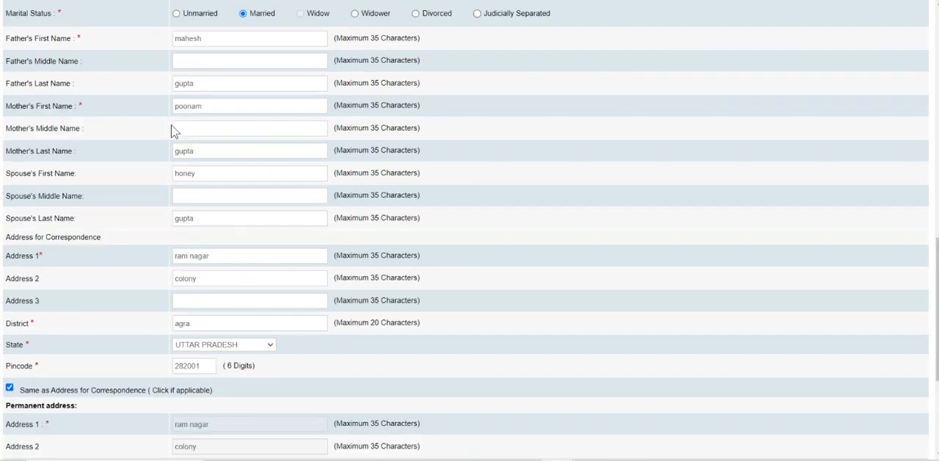
# Step: Validate the basic details, accept the verification message, and save to continue to the Qualification / Experience / Languages section
pyautogui.scroll(-3, 174, 131)
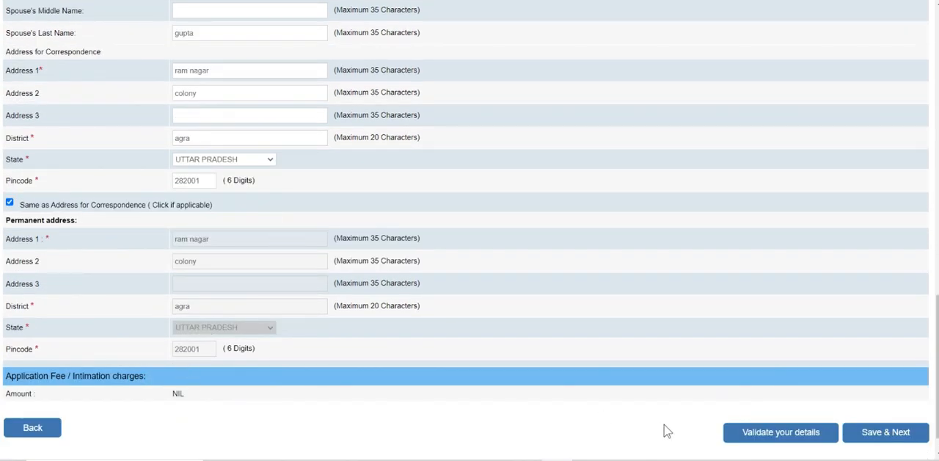
pyautogui.click(746, 437)
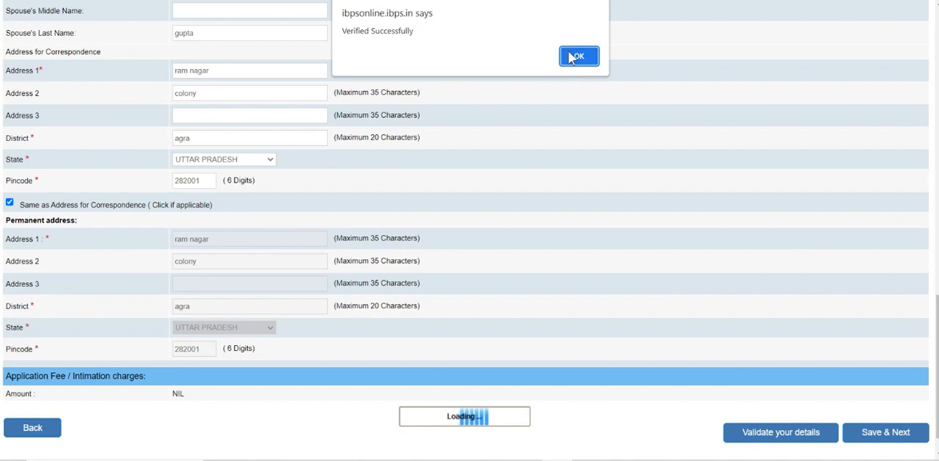
pyautogui.click(570, 56)
pyautogui.click(863, 435)
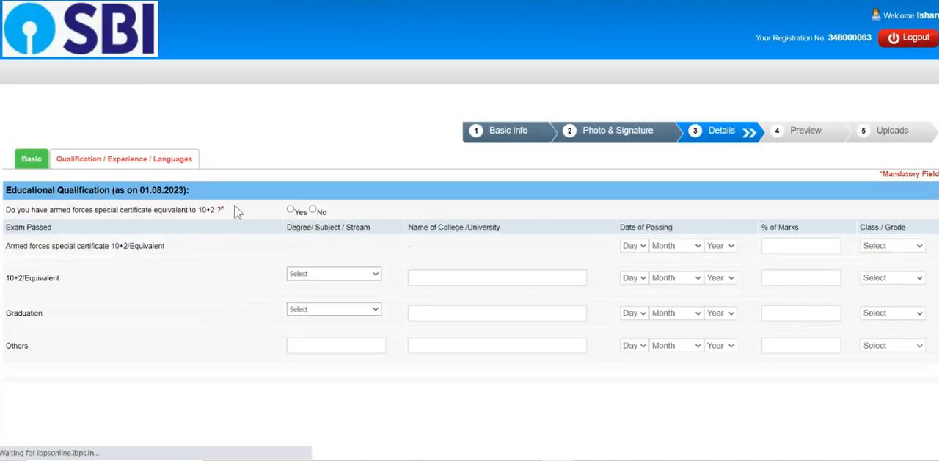
# Step: Answer Yes to having an armed forces special certificate equivalent to 10+2
pyautogui.scroll(-1, 180, 202)
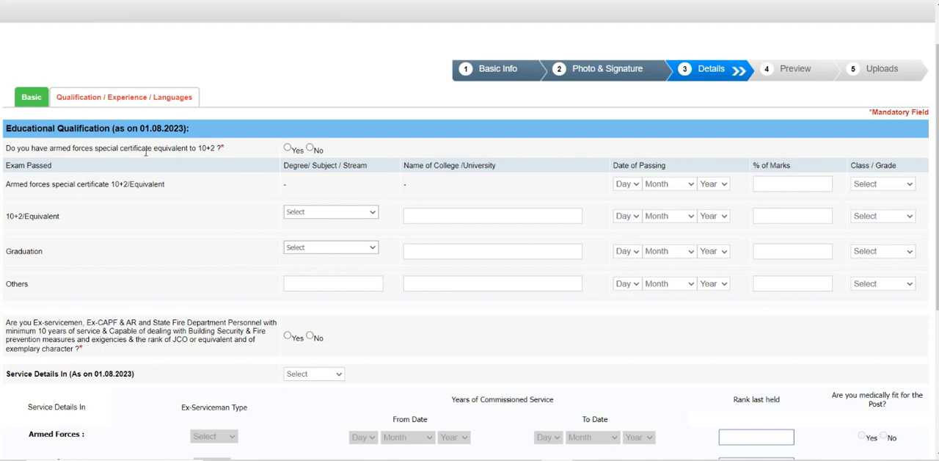
pyautogui.click(287, 148)
# Step: Set the armed forces special certificate's date of passing to 05 July 2005 and its marks to 78 percent
pyautogui.click(625, 185)
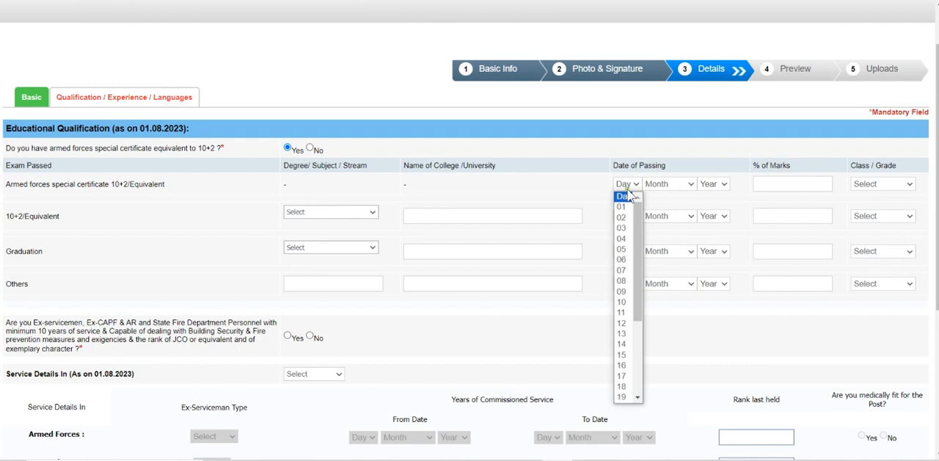
pyautogui.click(621, 249)
pyautogui.click(664, 185)
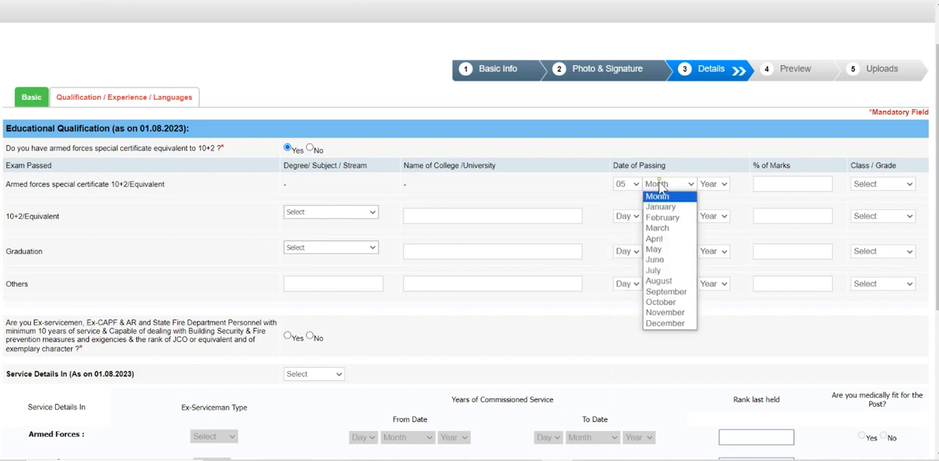
pyautogui.click(654, 270)
pyautogui.click(712, 184)
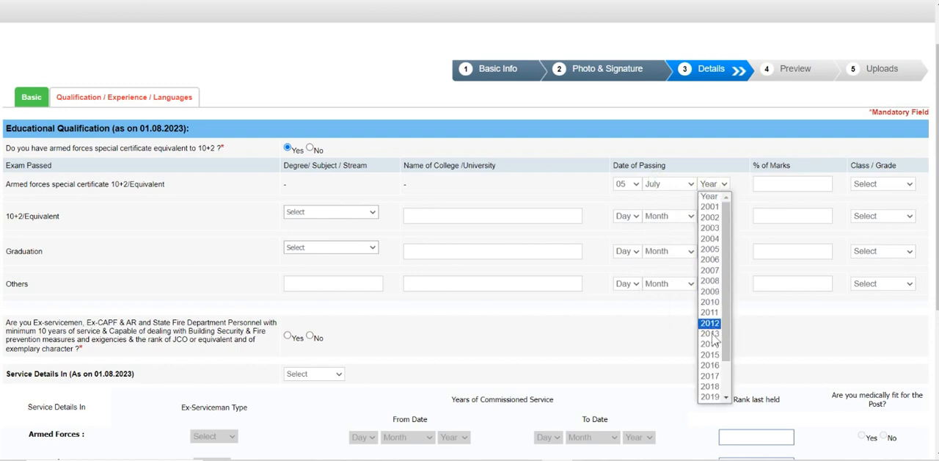
pyautogui.click(709, 254)
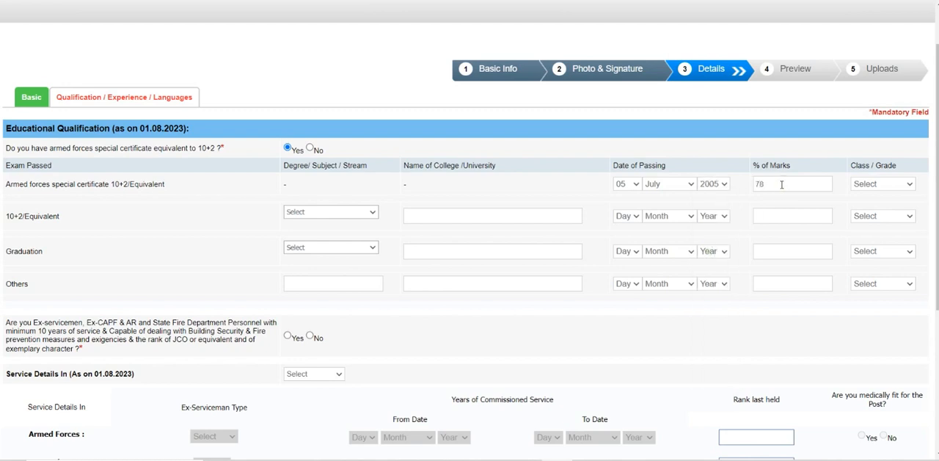
# Step: Clear the date of passing and the percentage of marks in the armed forces special certificate row
pyautogui.click(319, 195)
pyautogui.click(303, 213)
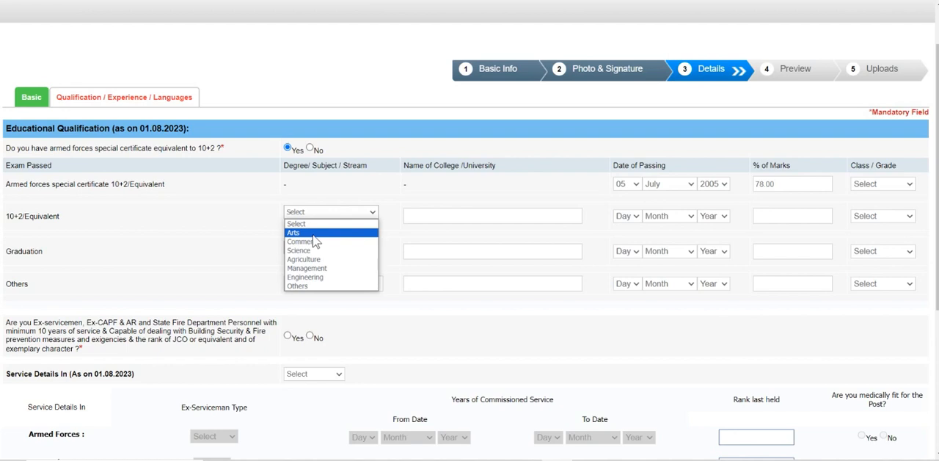
pyautogui.click(448, 184)
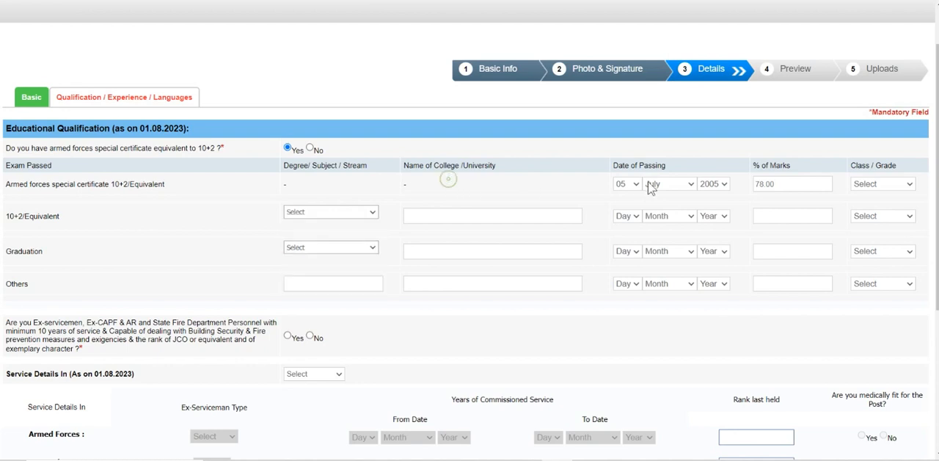
pyautogui.click(634, 184)
pyautogui.click(623, 195)
pyautogui.click(666, 184)
pyautogui.click(664, 196)
pyautogui.click(713, 183)
pyautogui.click(710, 192)
pyautogui.click(765, 184)
pyautogui.moveTo(784, 185); pyautogui.dragTo(673, 193)
pyautogui.press('BackSpace')
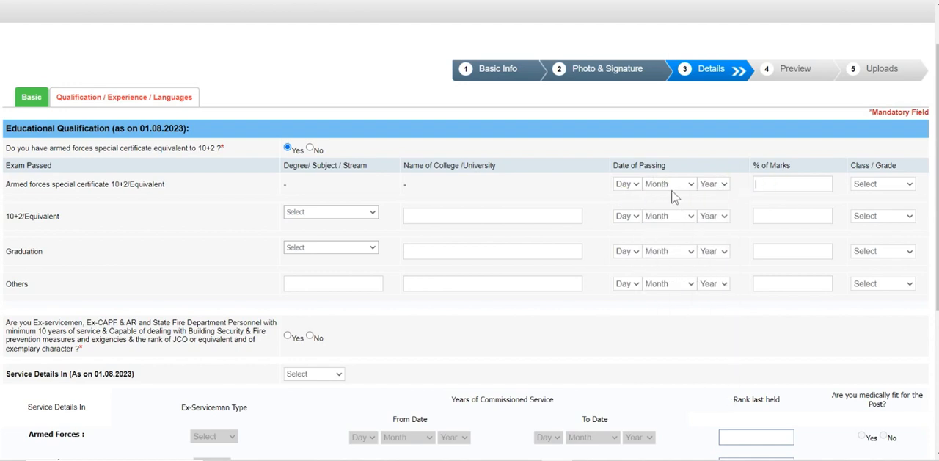
# Step: In the 10+2/Equivalent row, choose Science as the stream and enter "md jain" as the college name
pyautogui.click(317, 214)
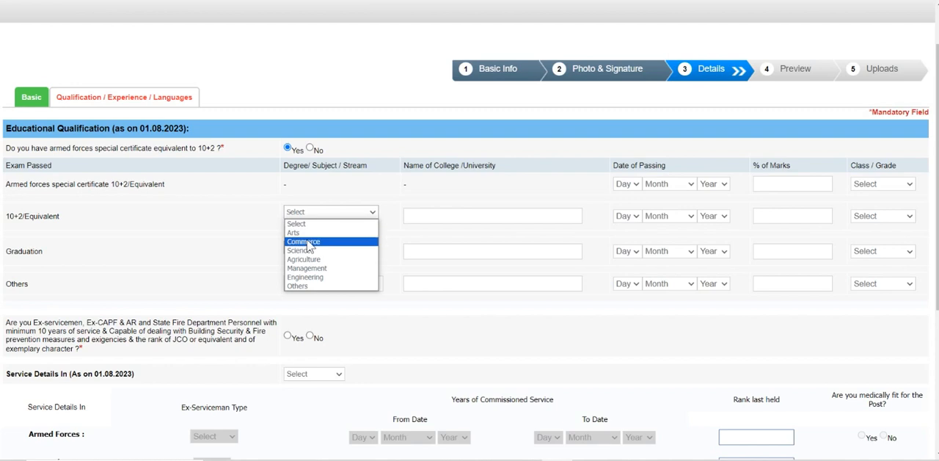
pyautogui.click(307, 250)
pyautogui.click(437, 215)
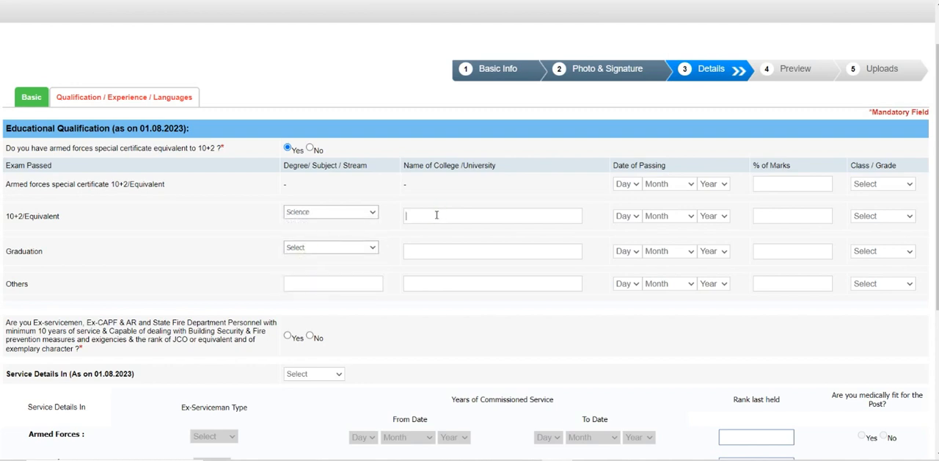
pyautogui.write('md j')
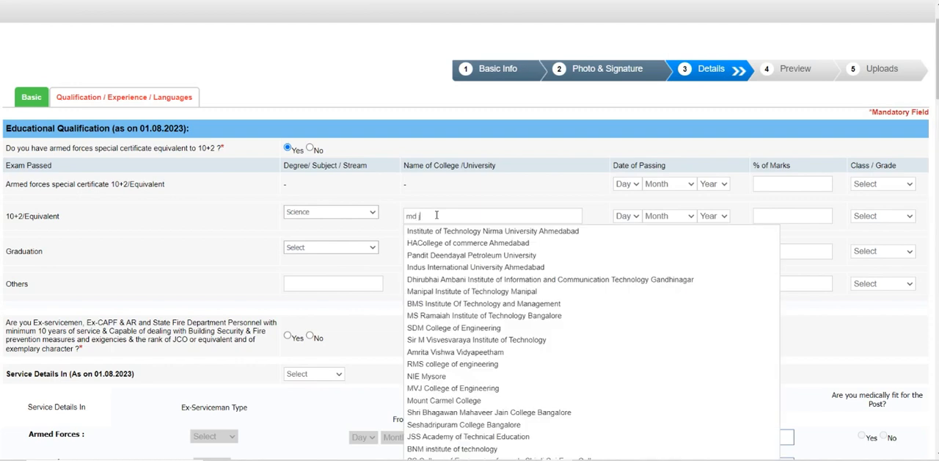
pyautogui.write('ain')
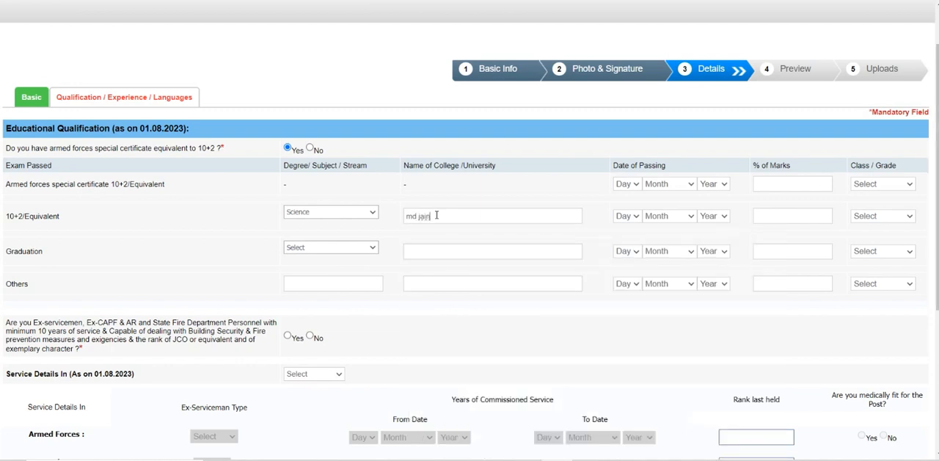
# Step: Set the 10+2/Equivalent date of passing to 05 March 2005
pyautogui.click(632, 217)
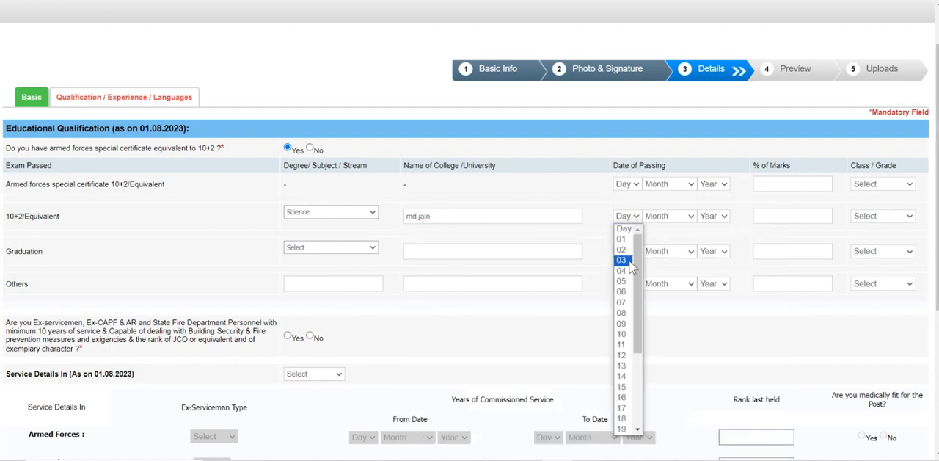
pyautogui.click(625, 282)
pyautogui.click(667, 220)
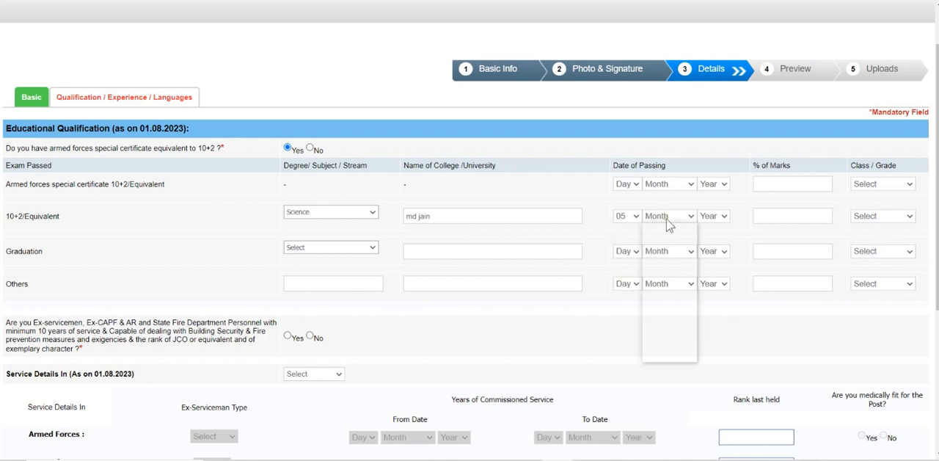
pyautogui.click(659, 259)
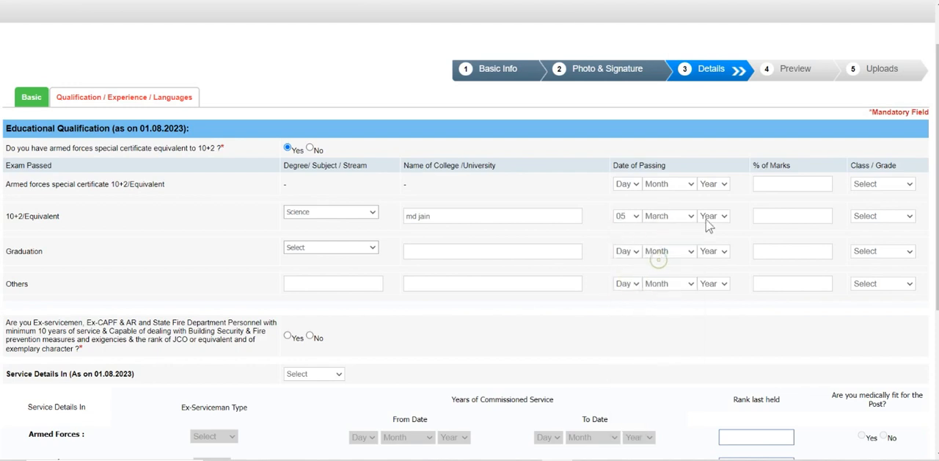
pyautogui.click(708, 219)
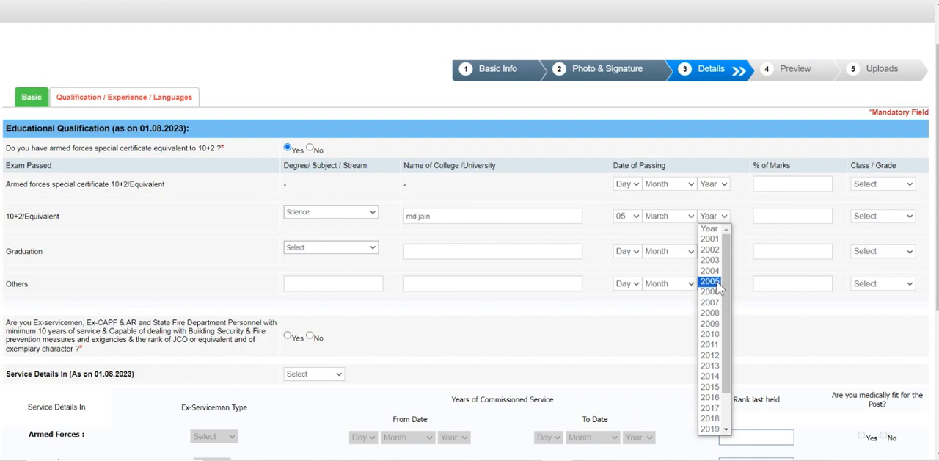
pyautogui.click(717, 282)
# Step: Enter 78 percent marks and choose First Class for the 10+2/Equivalent qualification
pyautogui.click(773, 215)
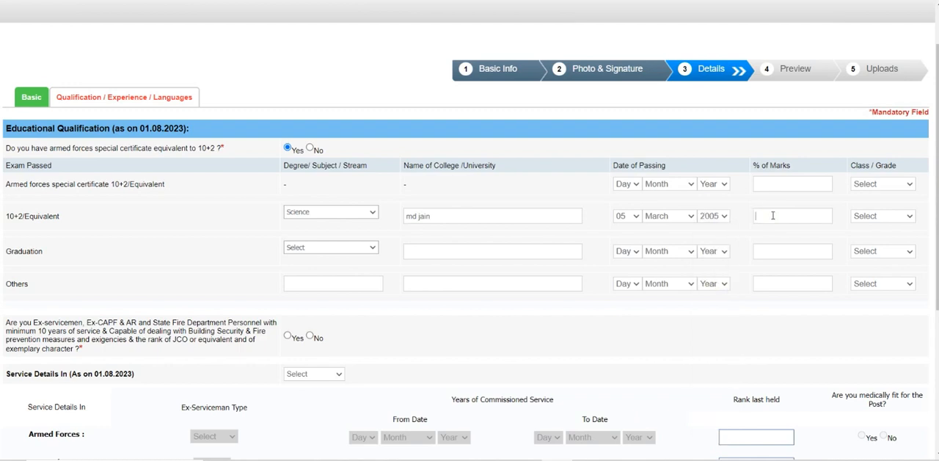
pyautogui.write('78')
pyautogui.click(879, 216)
pyautogui.click(864, 240)
# Step: In the Graduation row, choose Arts as the stream and Maharaja Agrasen Institute of Technology as the college
pyautogui.click(335, 248)
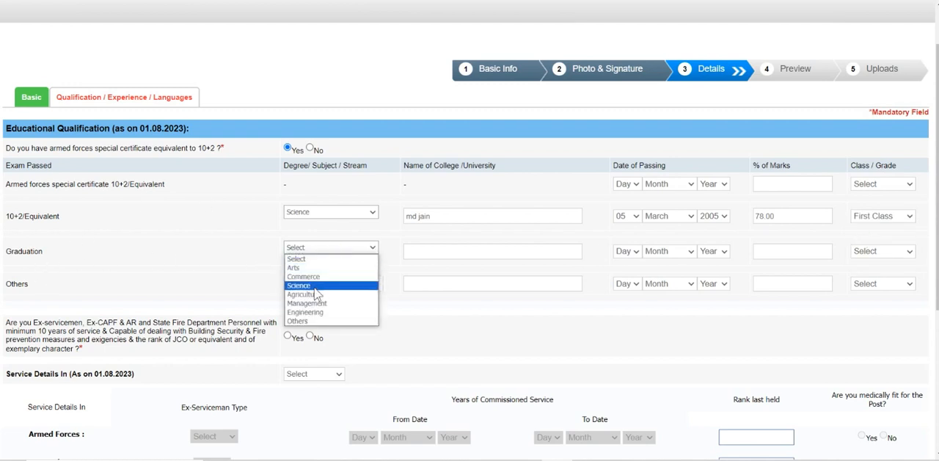
pyautogui.click(304, 270)
pyautogui.click(442, 252)
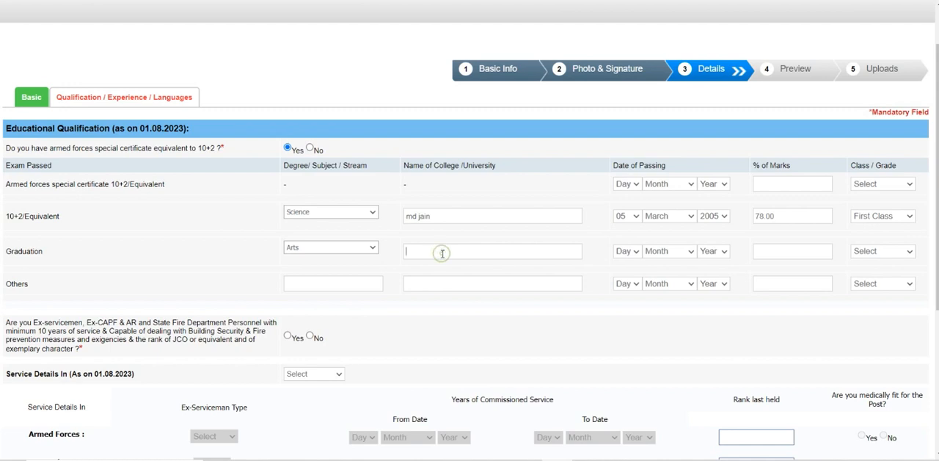
pyautogui.write('ag')
pyautogui.press('BackSpace')
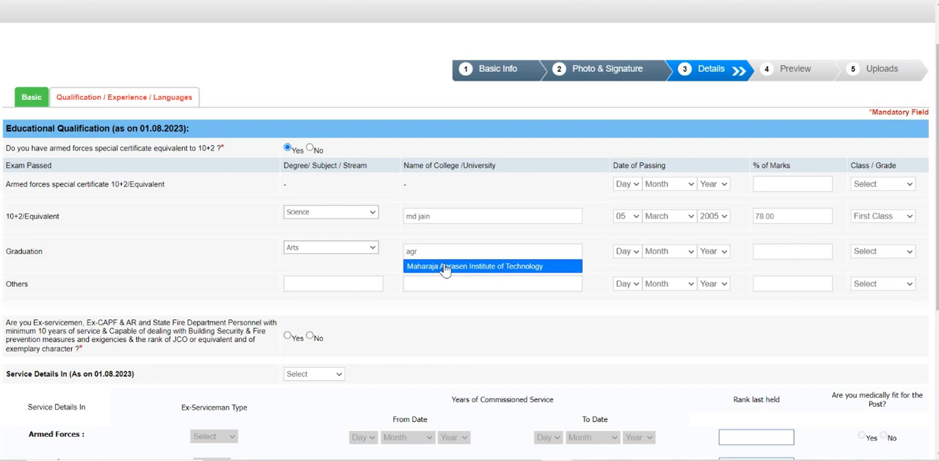
pyautogui.click(445, 268)
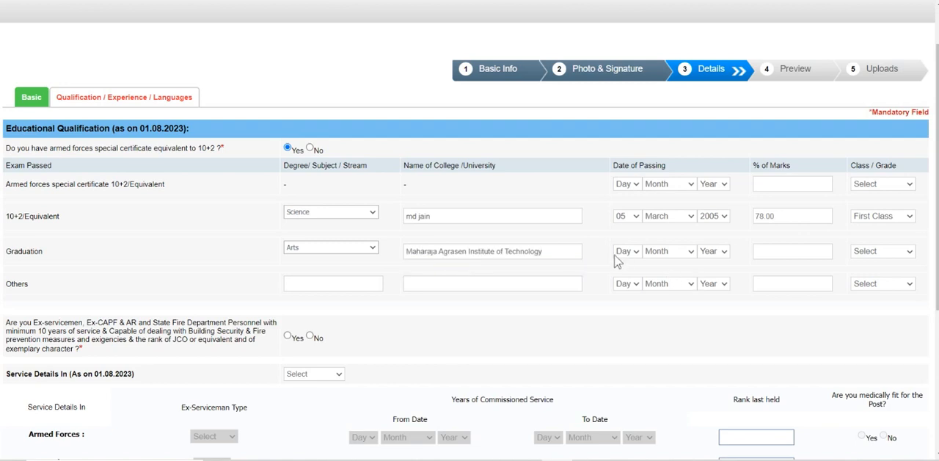
# Step: Set the graduation date of passing to 05 July 2009, with 88 percent marks and First Class
pyautogui.click(637, 254)
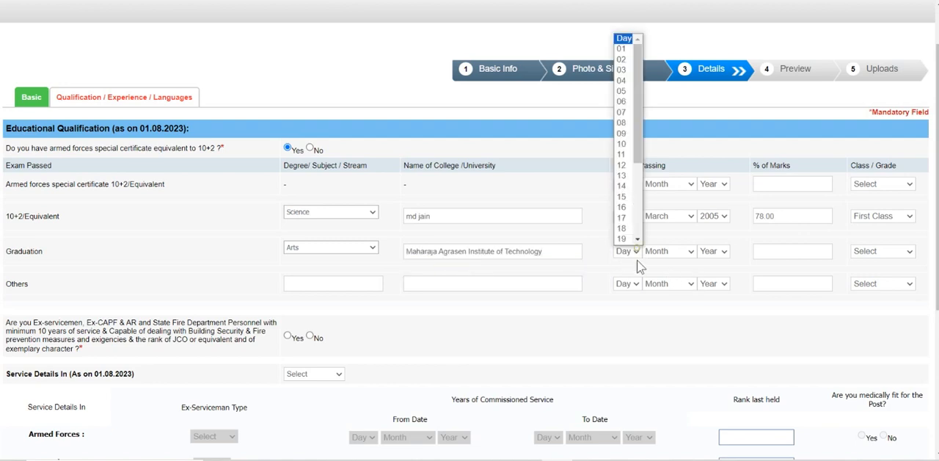
pyautogui.click(629, 99)
pyautogui.click(675, 253)
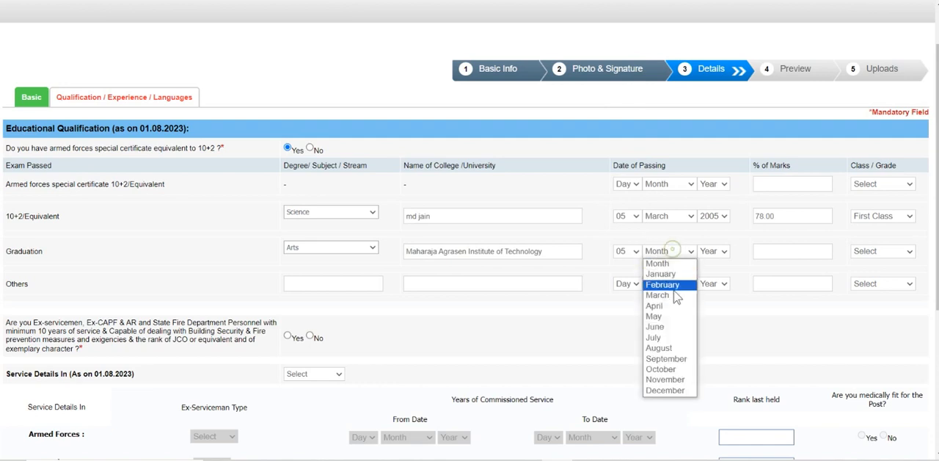
pyautogui.click(674, 296)
pyautogui.click(713, 253)
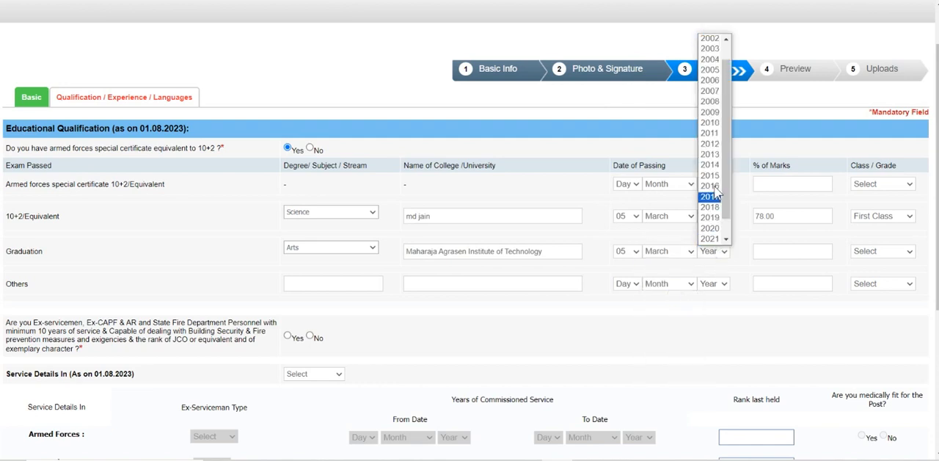
pyautogui.click(670, 251)
pyautogui.click(670, 333)
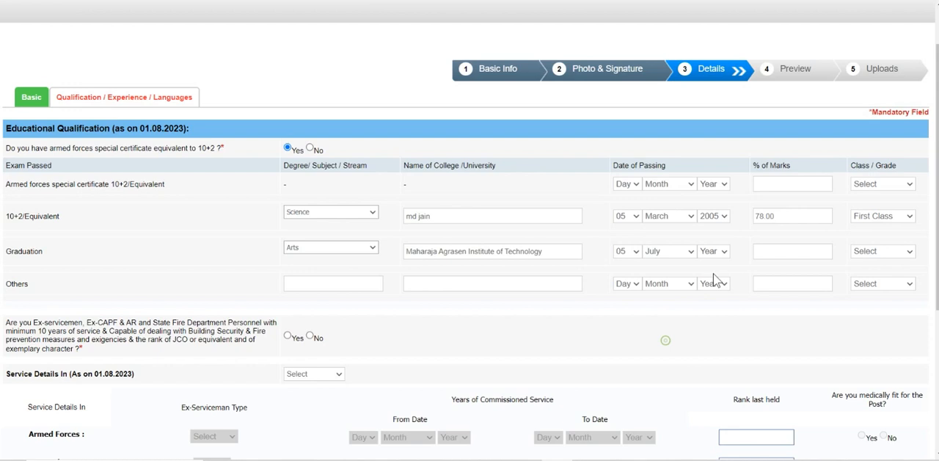
pyautogui.click(718, 253)
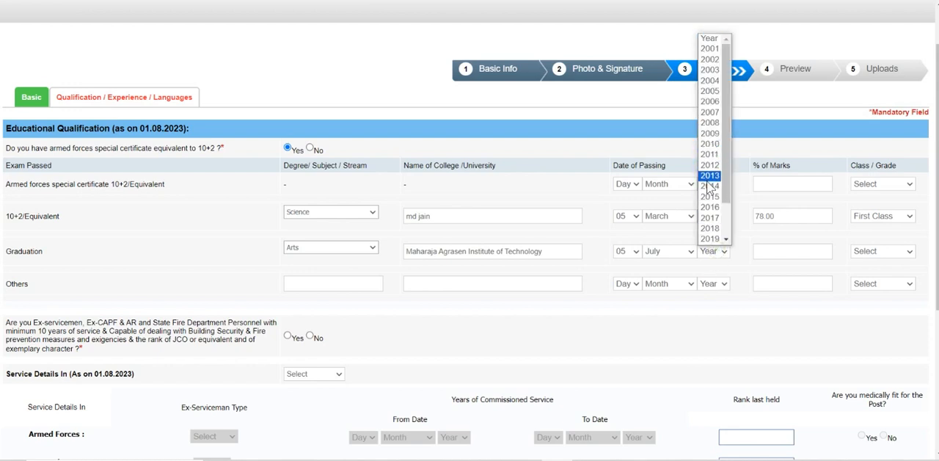
pyautogui.click(709, 133)
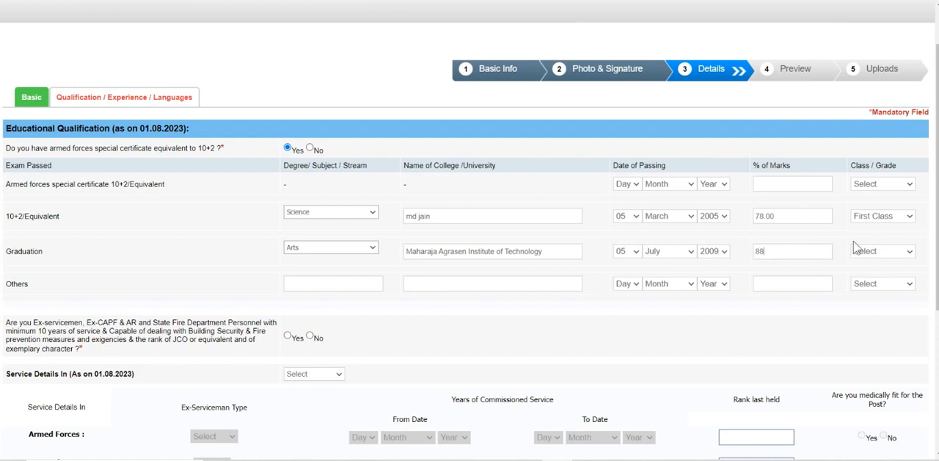
pyautogui.click(888, 251)
pyautogui.click(868, 271)
# Step: Answer Yes to the ex-servicemen question on minimum 10 years of service and set the service details to Armed Forces
pyautogui.scroll(-1, 146, 273)
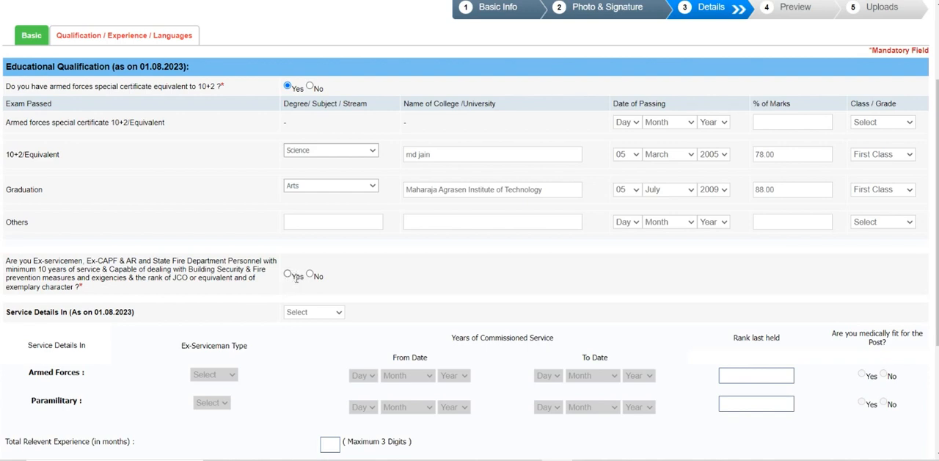
pyautogui.click(291, 277)
pyautogui.scroll(-3, 62, 312)
pyautogui.click(313, 188)
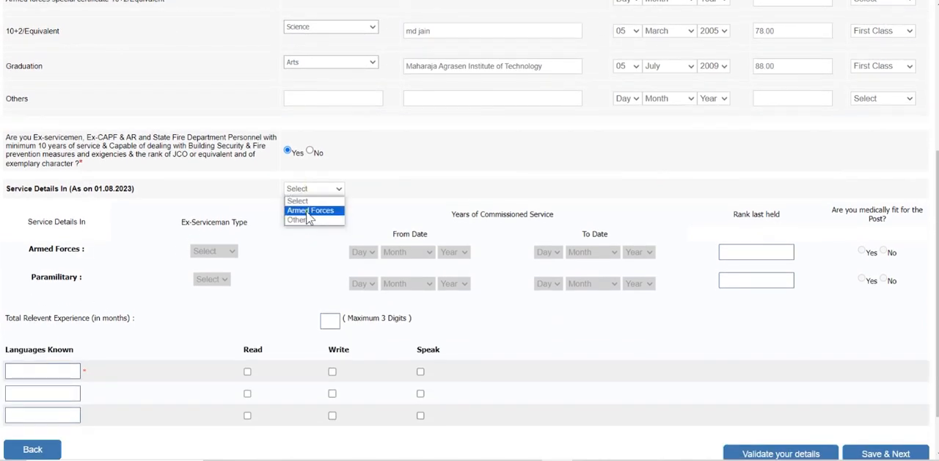
pyautogui.click(309, 211)
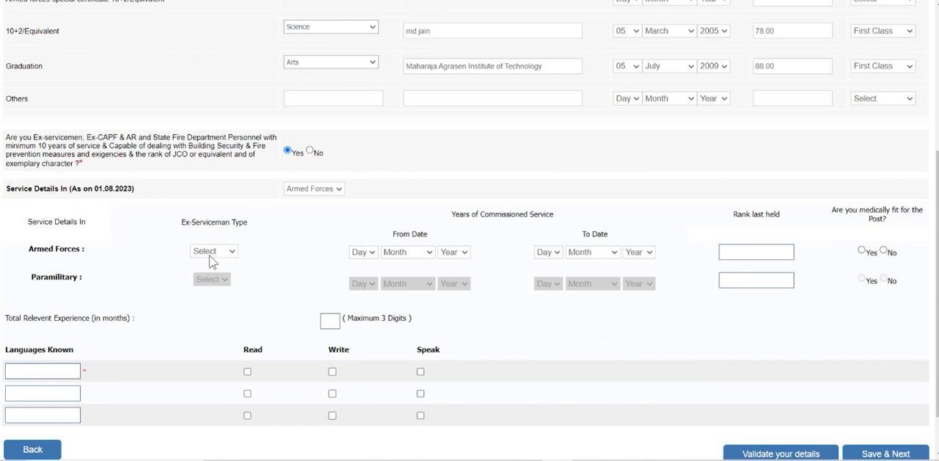
# Step: Set the Armed Forces ex-serviceman type to Air Force and the commissioned service start date to 05 June 2011
pyautogui.click(212, 251)
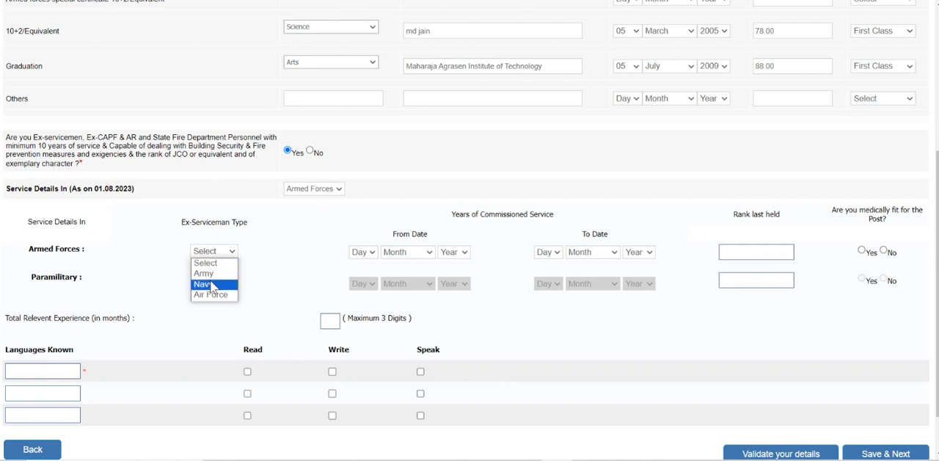
pyautogui.click(211, 294)
pyautogui.click(371, 257)
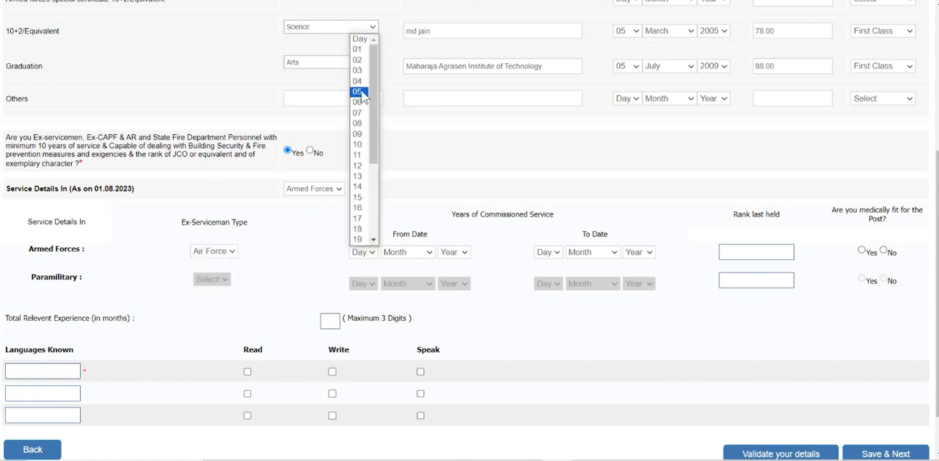
pyautogui.click(359, 91)
pyautogui.click(402, 254)
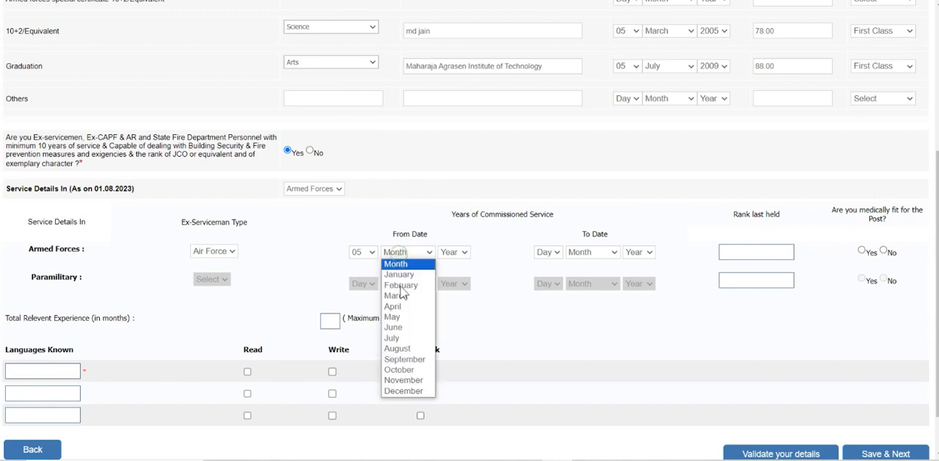
pyautogui.click(402, 328)
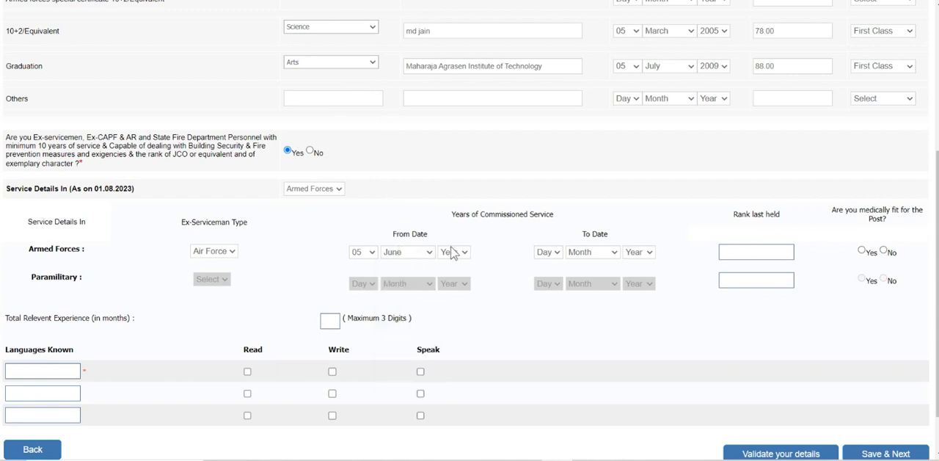
pyautogui.click(451, 252)
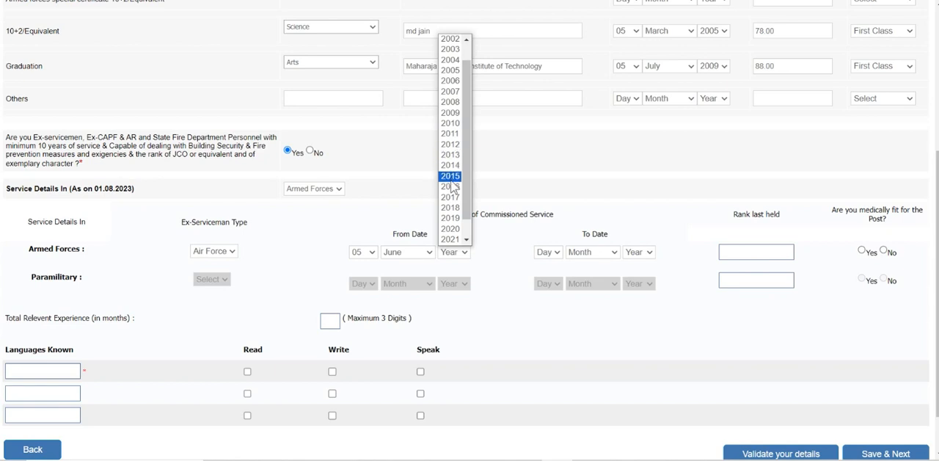
pyautogui.click(450, 134)
# Step: Set the Armed Forces service end date to 13 October 2022 and answer Yes to being medically fit for the post
pyautogui.click(551, 253)
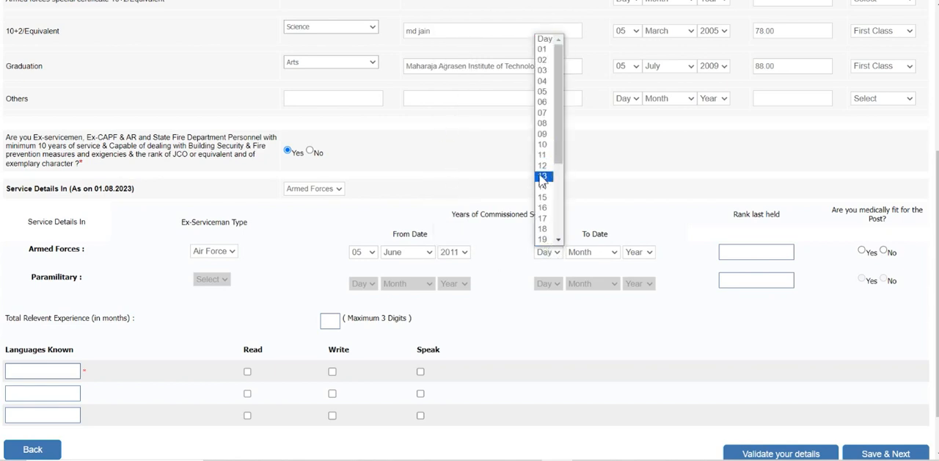
pyautogui.click(543, 176)
pyautogui.click(579, 253)
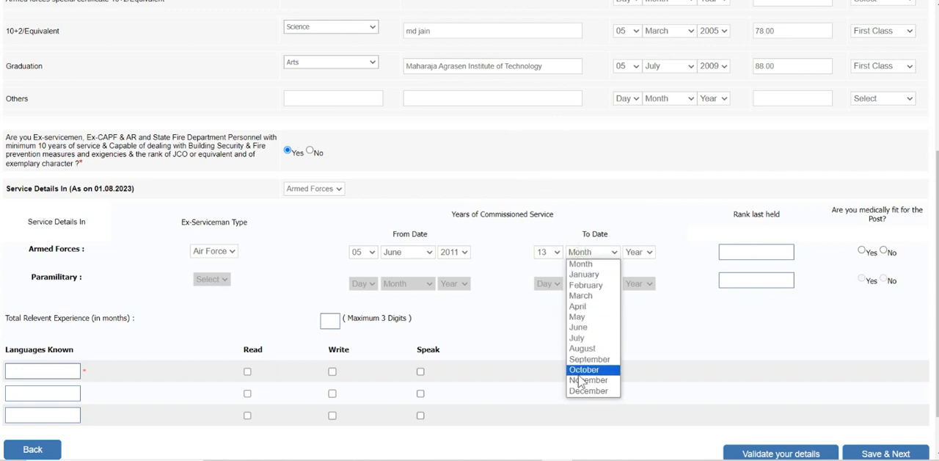
pyautogui.click(580, 369)
pyautogui.click(651, 253)
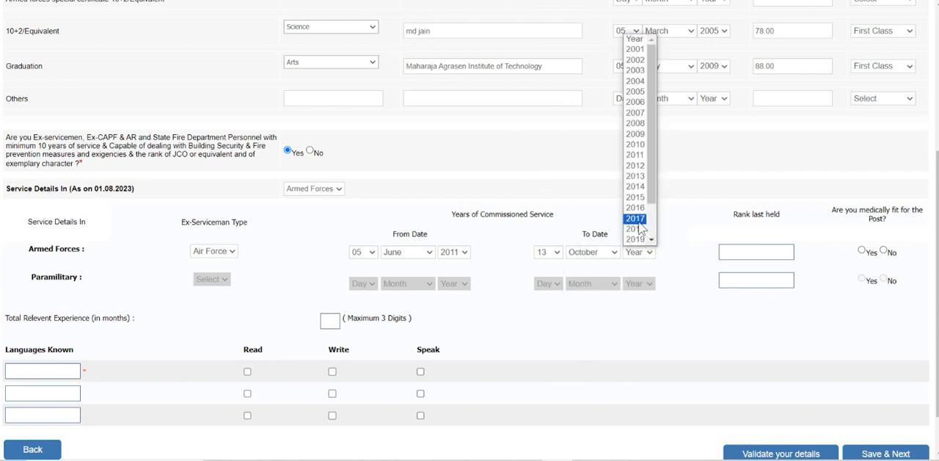
pyautogui.scroll(-2, 637, 223)
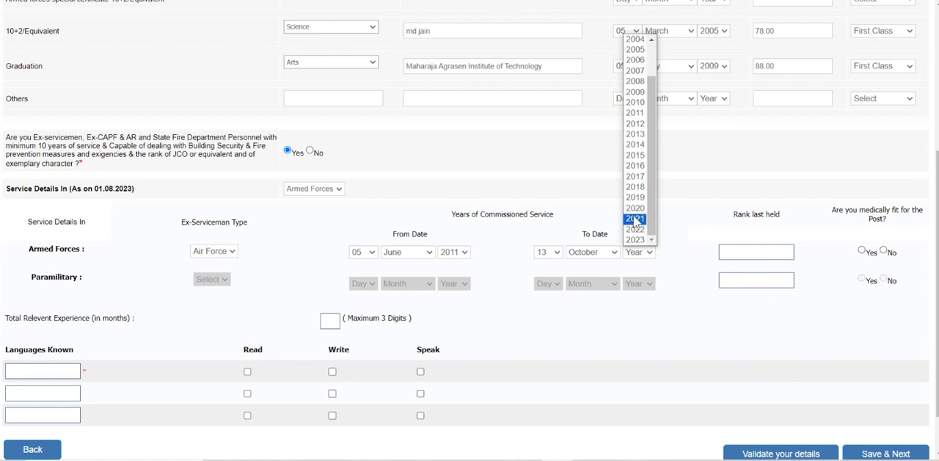
pyautogui.click(635, 230)
pyautogui.click(741, 253)
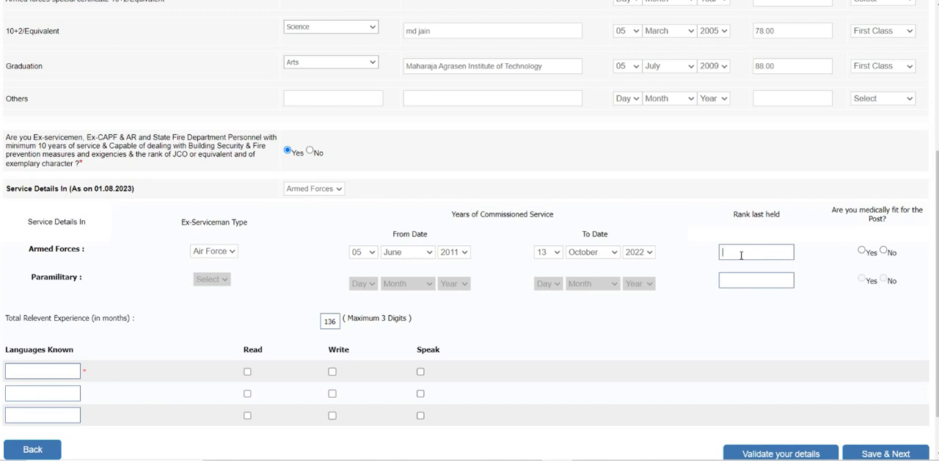
pyautogui.click(862, 251)
# Step: Add hindi and english as known languages with read, write and speak for both, and validate the details
pyautogui.scroll(-2, 20, 214)
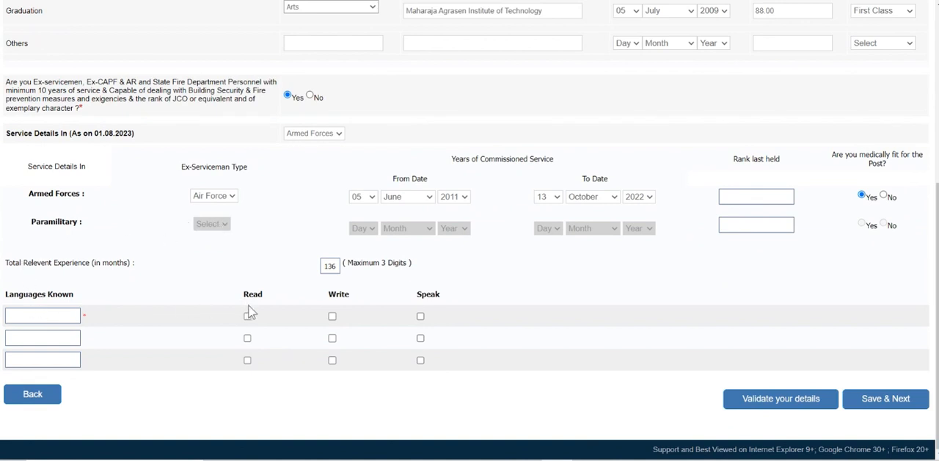
pyautogui.click(48, 315)
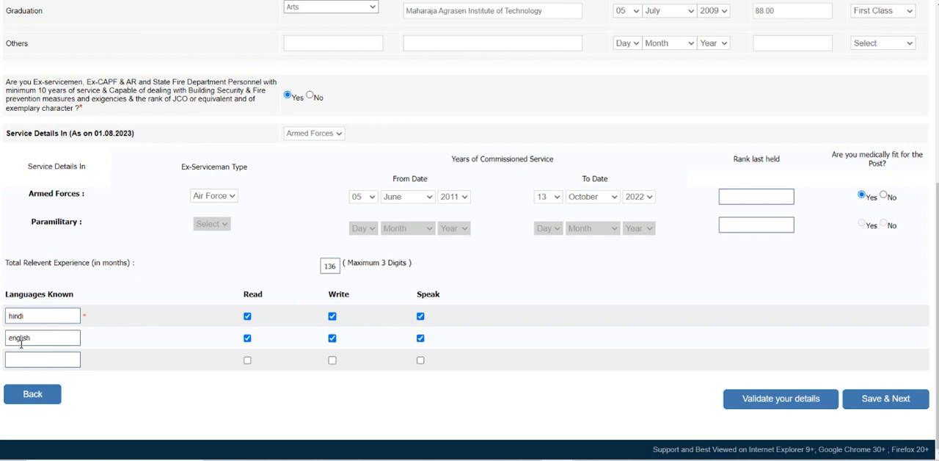
pyautogui.click(758, 399)
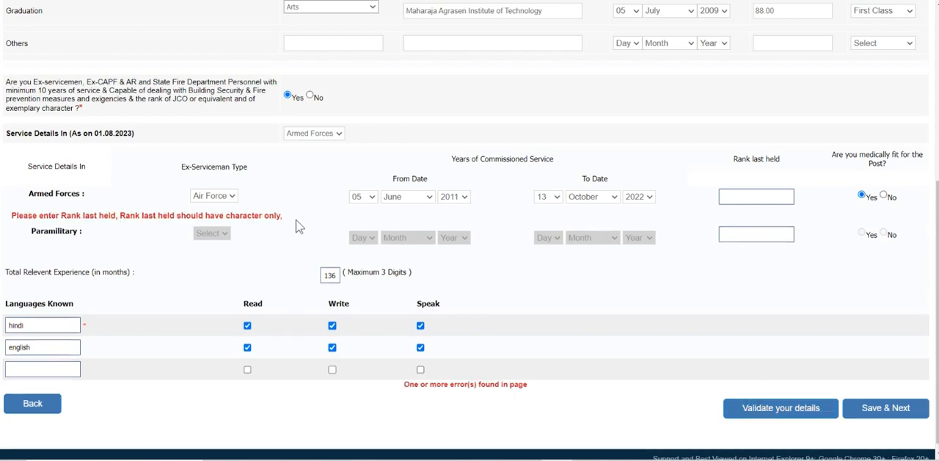
# Step: Agree to the declaration at the end of the registration preview, complete the registration and confirm that no further data changes are permitted
pyautogui.scroll(5, 358, 345)
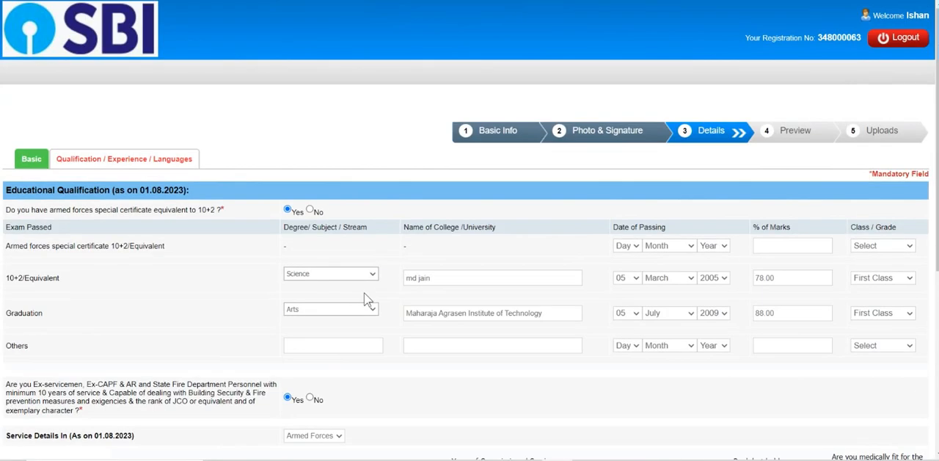
pyautogui.scroll(-3, 366, 301)
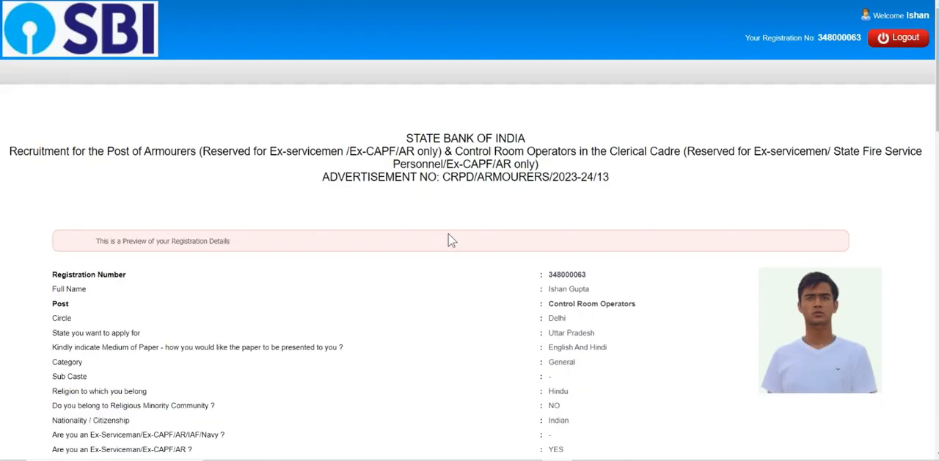
pyautogui.scroll(-1, 488, 284)
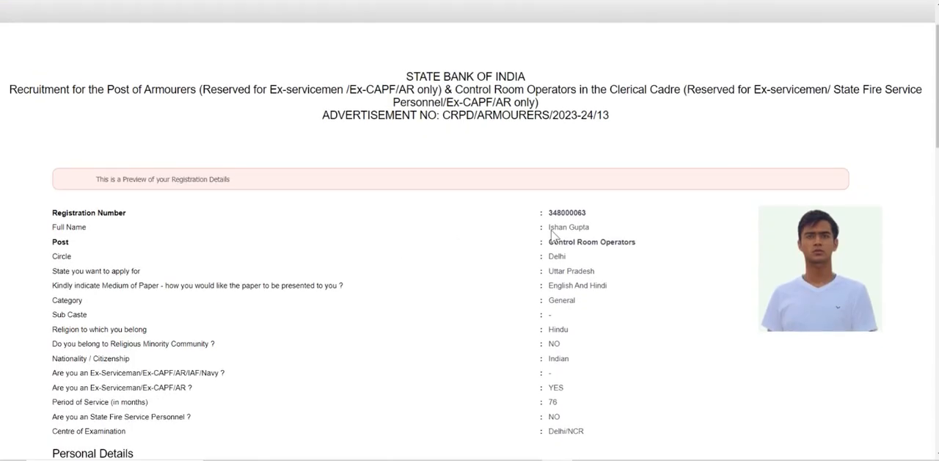
pyautogui.scroll(-12, 568, 228)
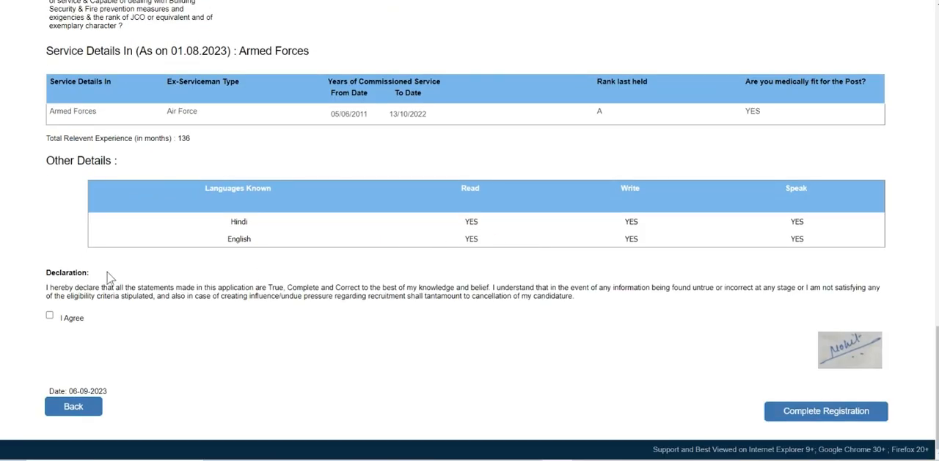
pyautogui.click(49, 316)
pyautogui.click(801, 413)
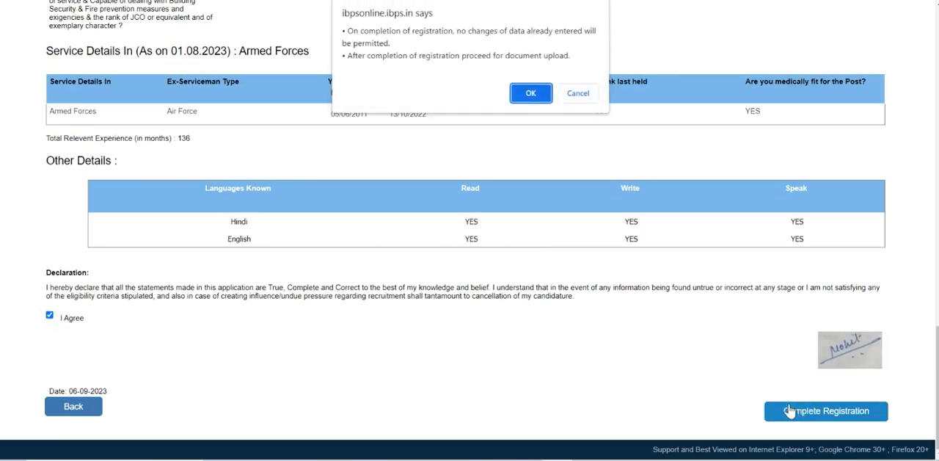
pyautogui.click(535, 93)
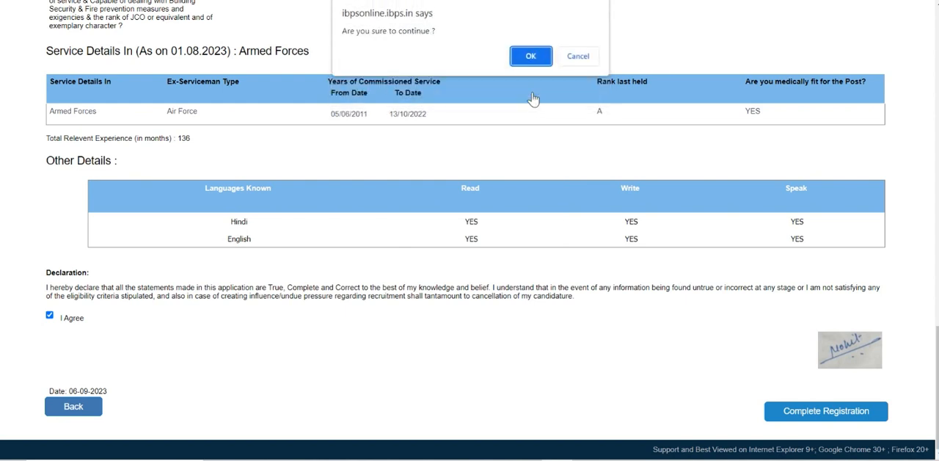
pyautogui.click(534, 55)
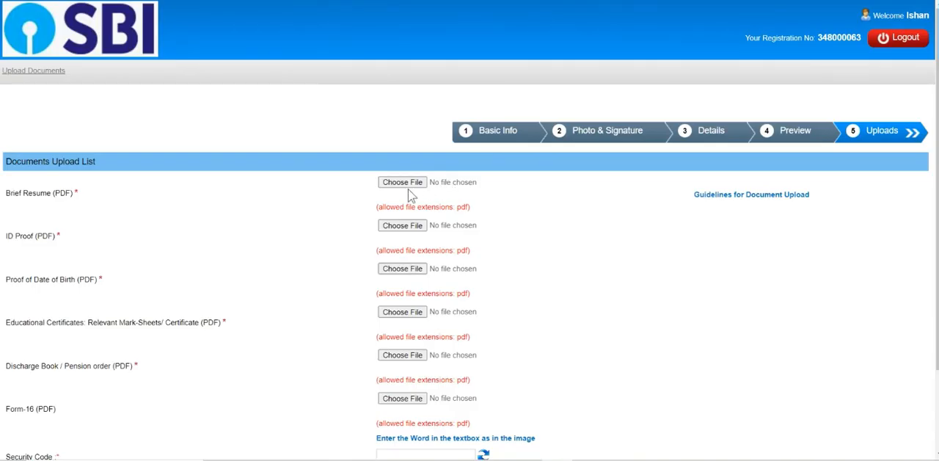
# Step: Examine the Documents Upload List for the required PDF documents and the security code field, and reload the Upload Documents page
pyautogui.scroll(-1, 92, 171)
pyautogui.scroll(-1, 86, 174)
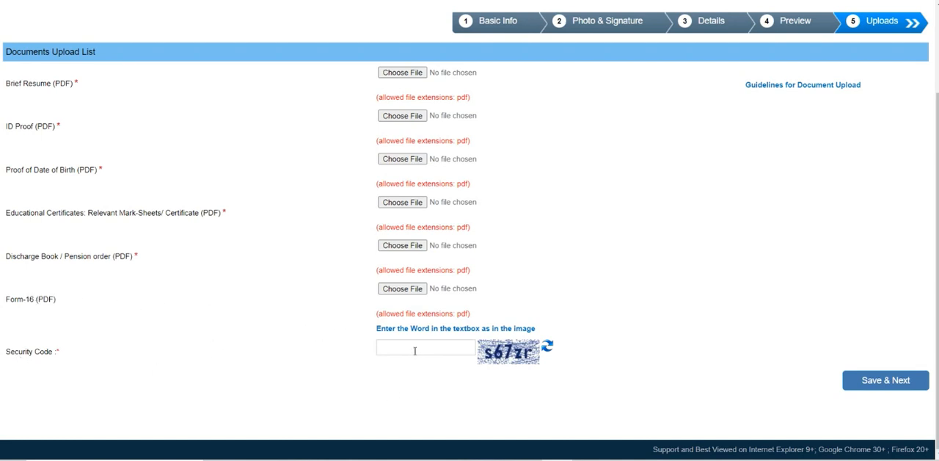
pyautogui.scroll(2, 711, 155)
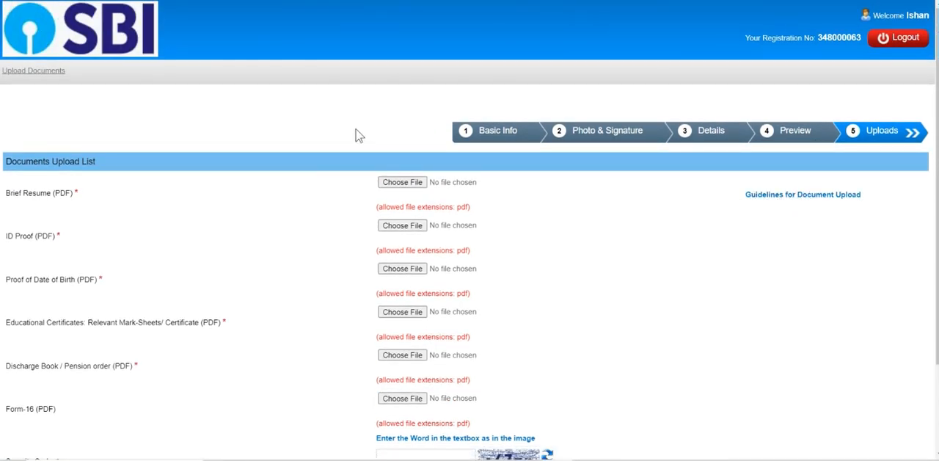
pyautogui.scroll(-2, 356, 135)
pyautogui.scroll(2, 455, 245)
pyautogui.click(49, 77)
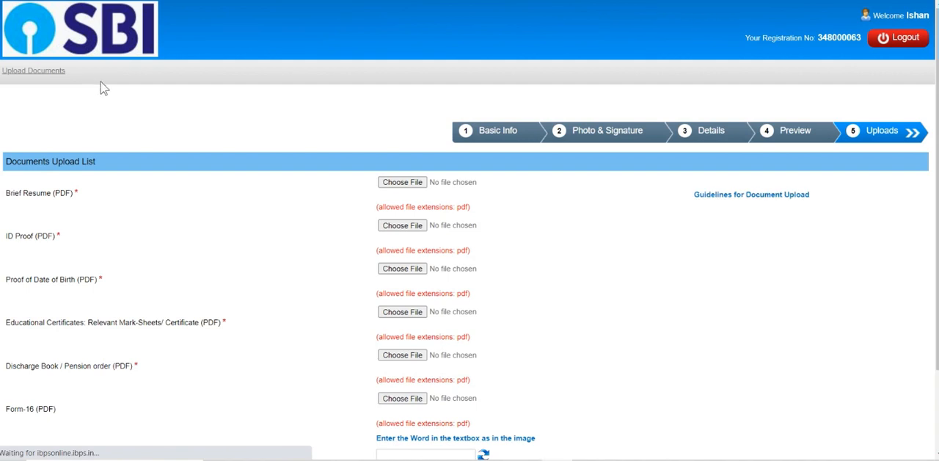
# Step: Switch to the SBI careers page and look over the Armourers and Control Room Operators recruitment entry under Current Openings
pyautogui.scroll(-2, 474, 264)
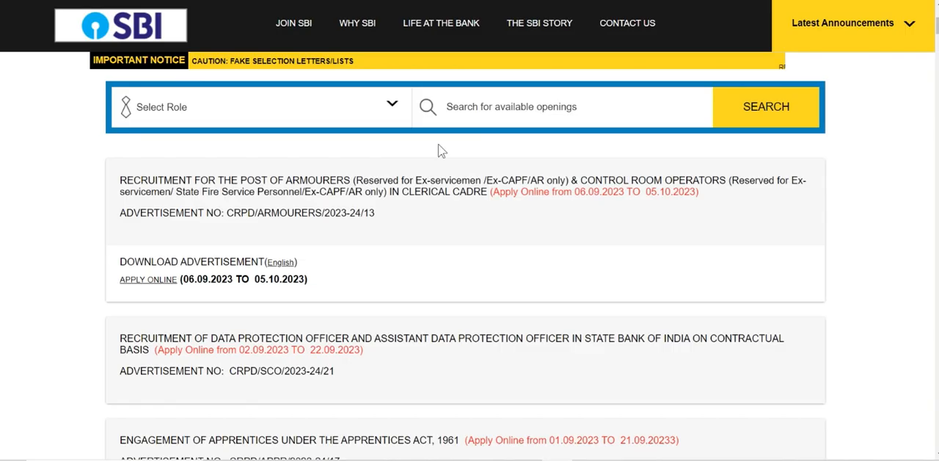
pyautogui.scroll(3, 247, 178)
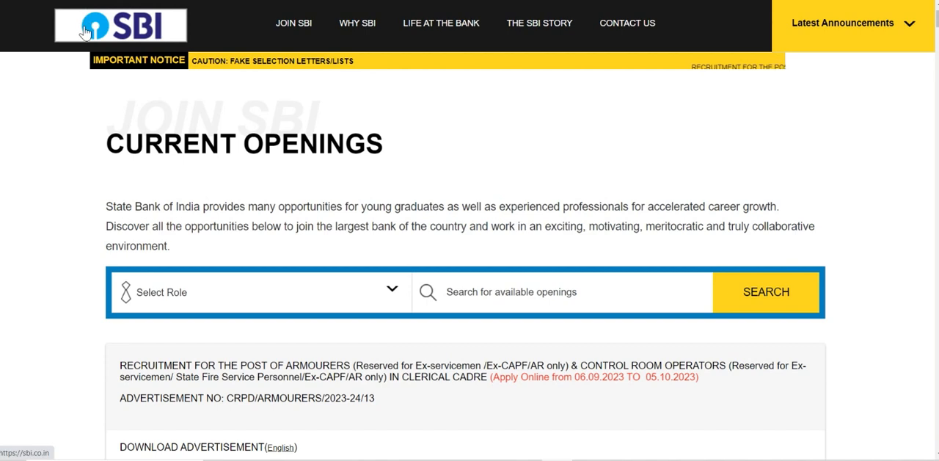
pyautogui.click(134, 50)
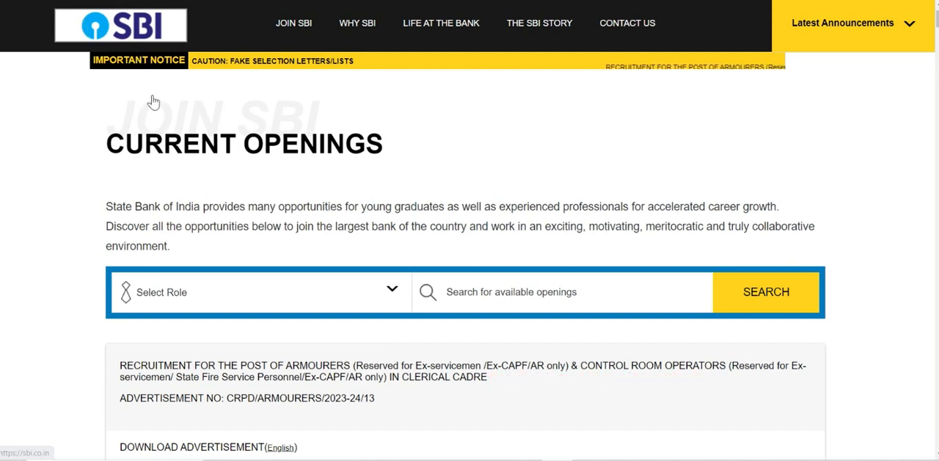